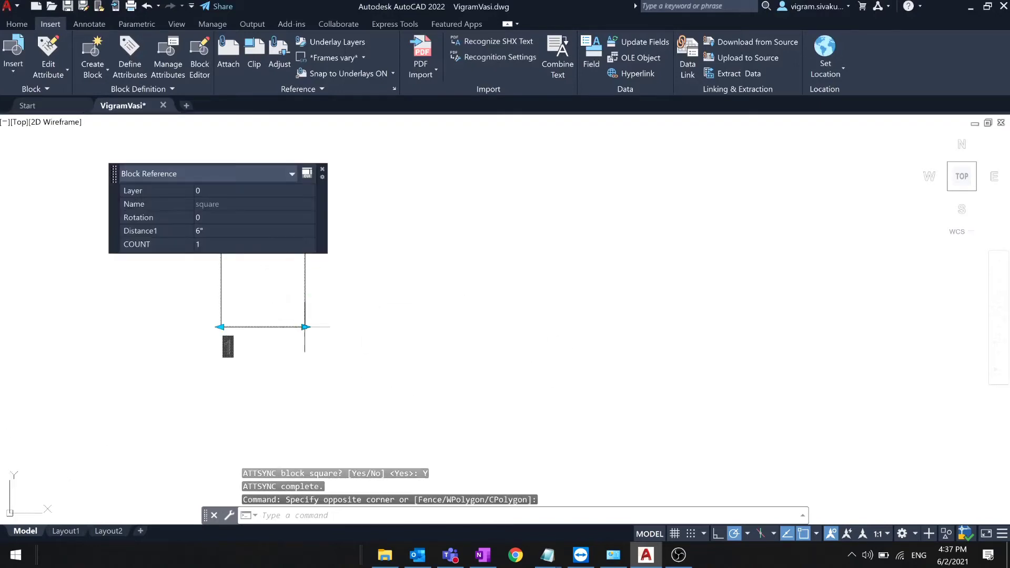
Stretch the square block array out to six squares and regenerate so the label reads 6.
left_click(305, 326)
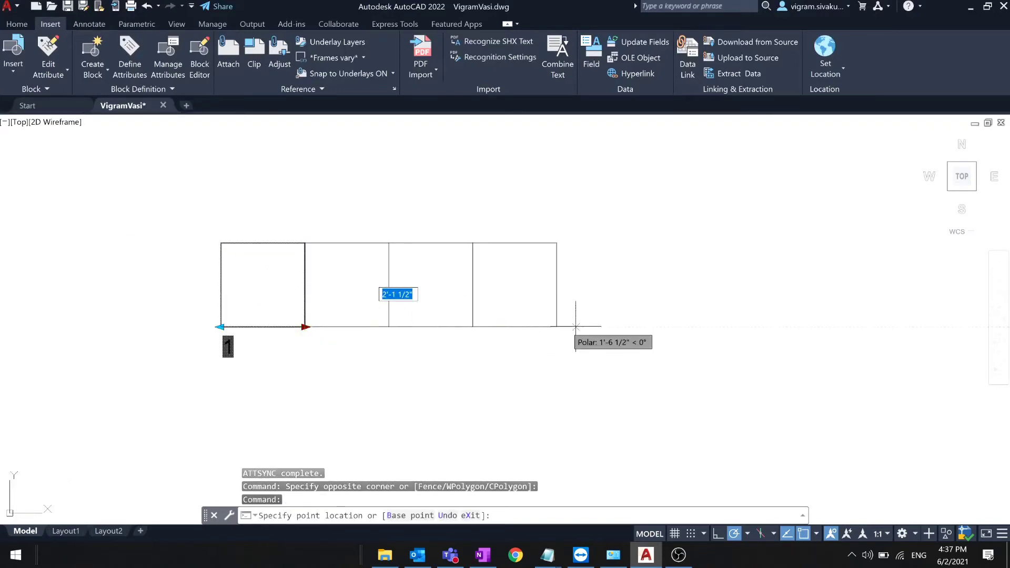
left_click(746, 327)
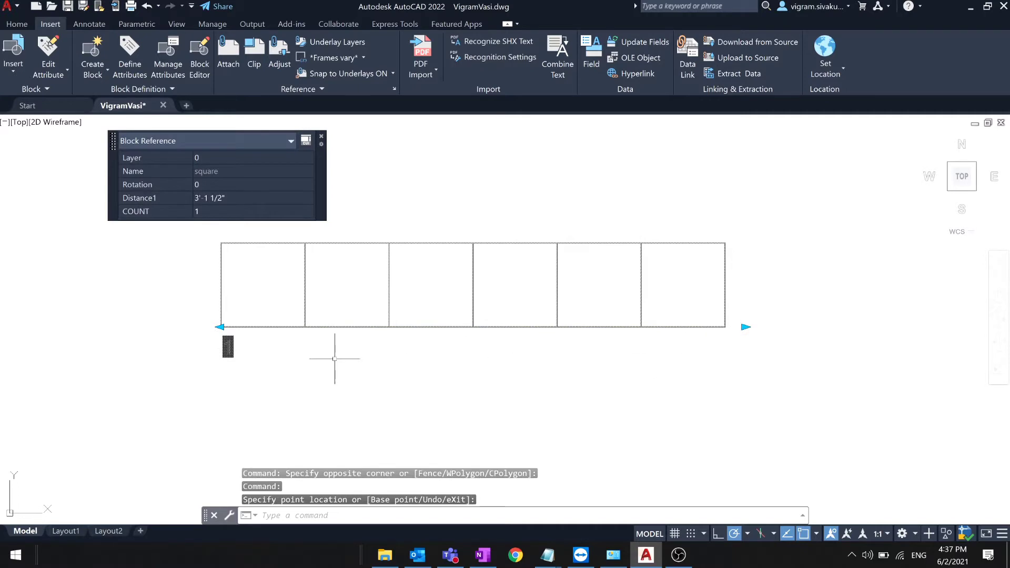
key("Escape")
type("e")
key("Return")
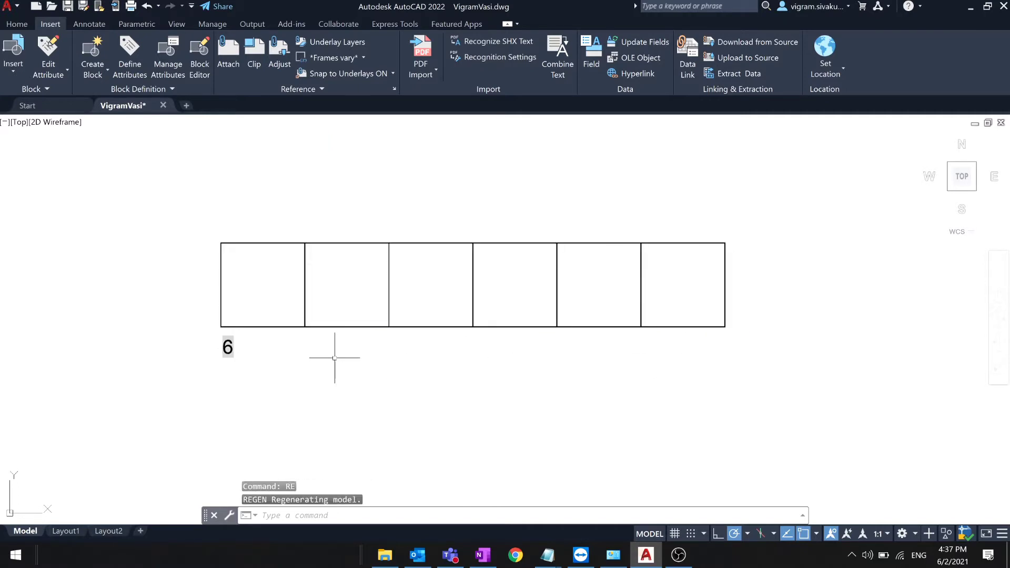
scroll(465, 275, "up", 2)
Shrink the array back to three squares and regenerate so the label reads 3.
left_click_drag(633, 419, 604, 286)
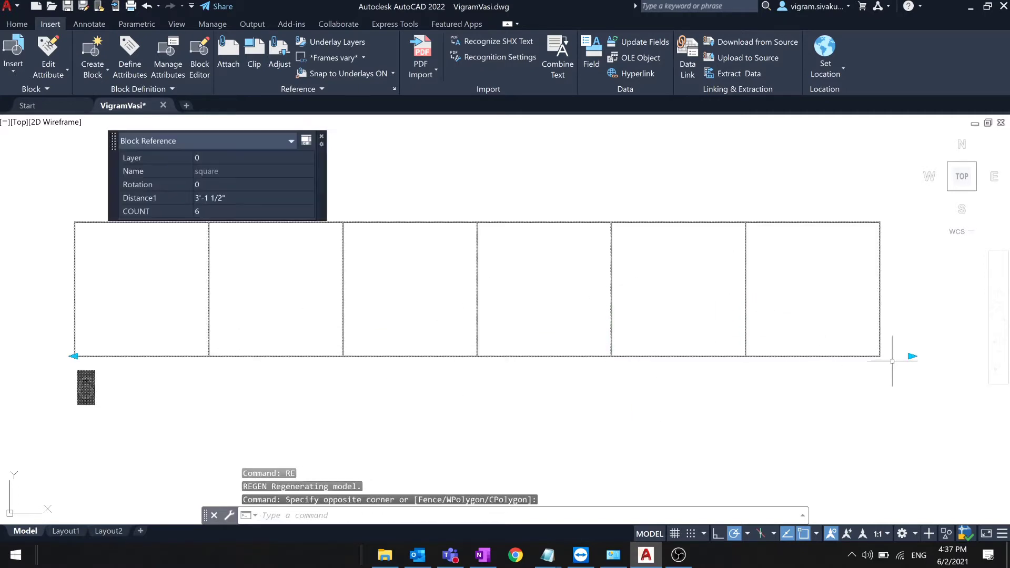
left_click(912, 356)
left_click(488, 396)
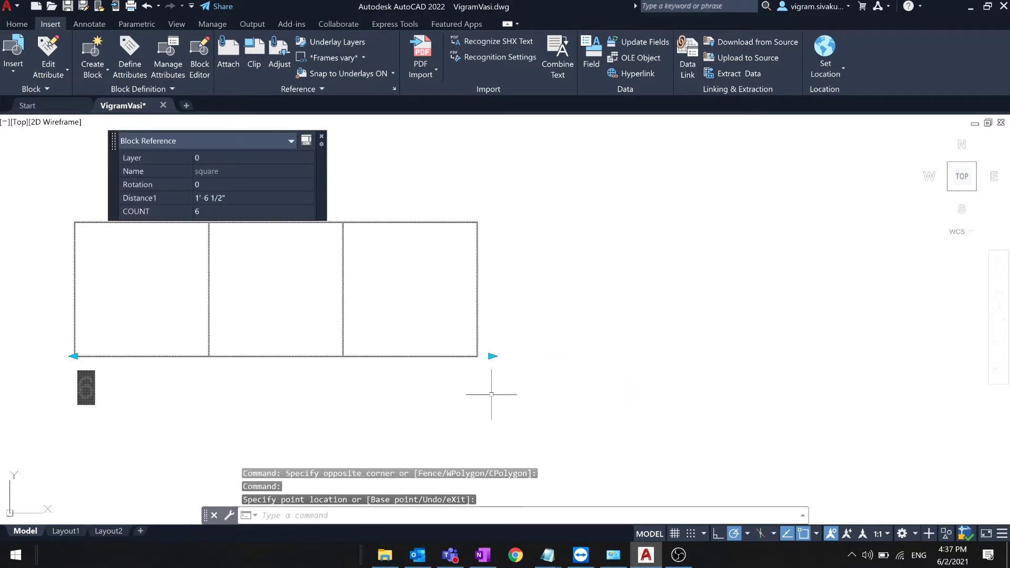
key("Escape")
type("e")
key("Return")
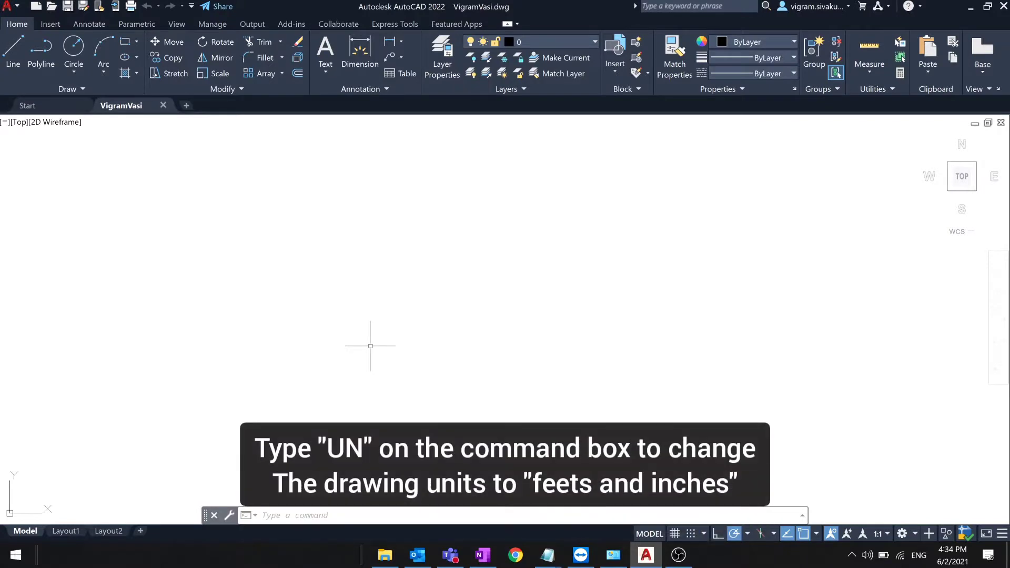
type("n")
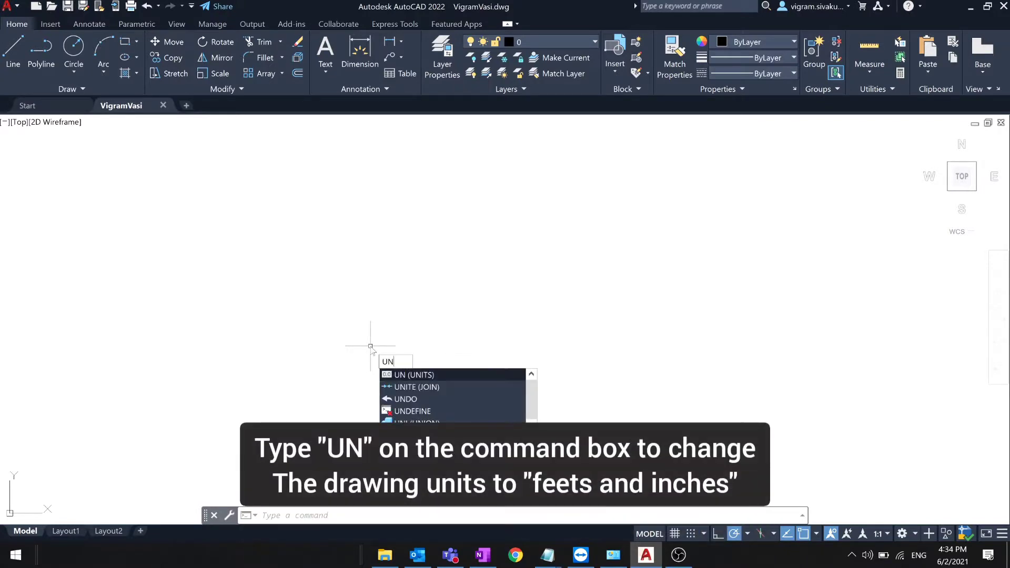
Set length units to Architectural with 0'-0 1/2" precision using the UN command.
key("Return")
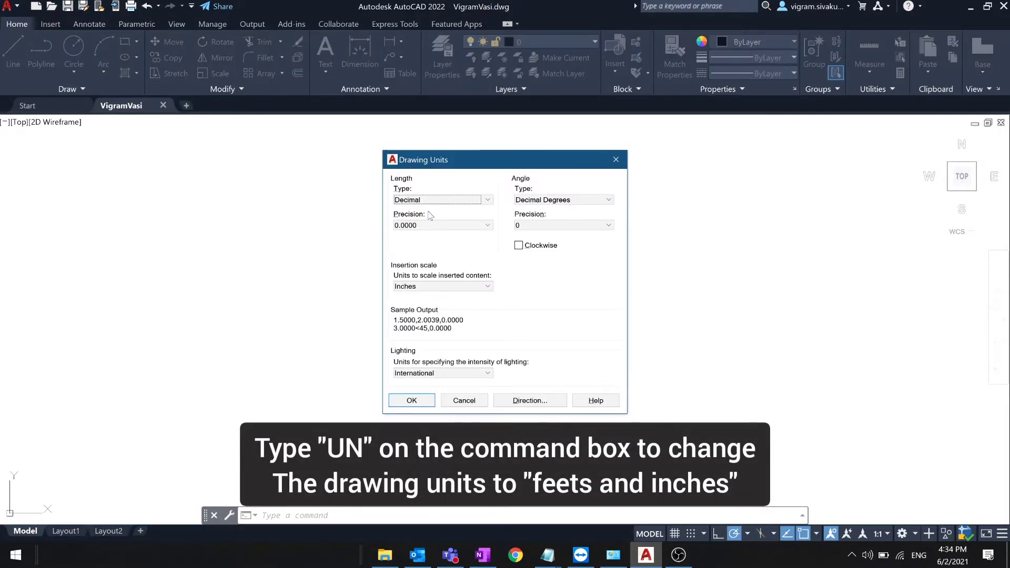
left_click(431, 201)
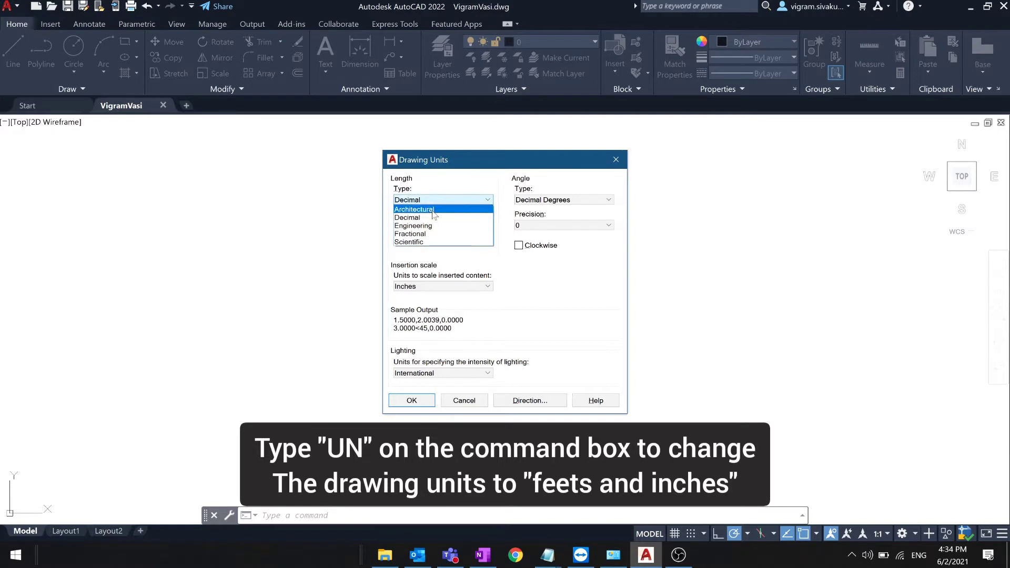
left_click(433, 210)
left_click(438, 242)
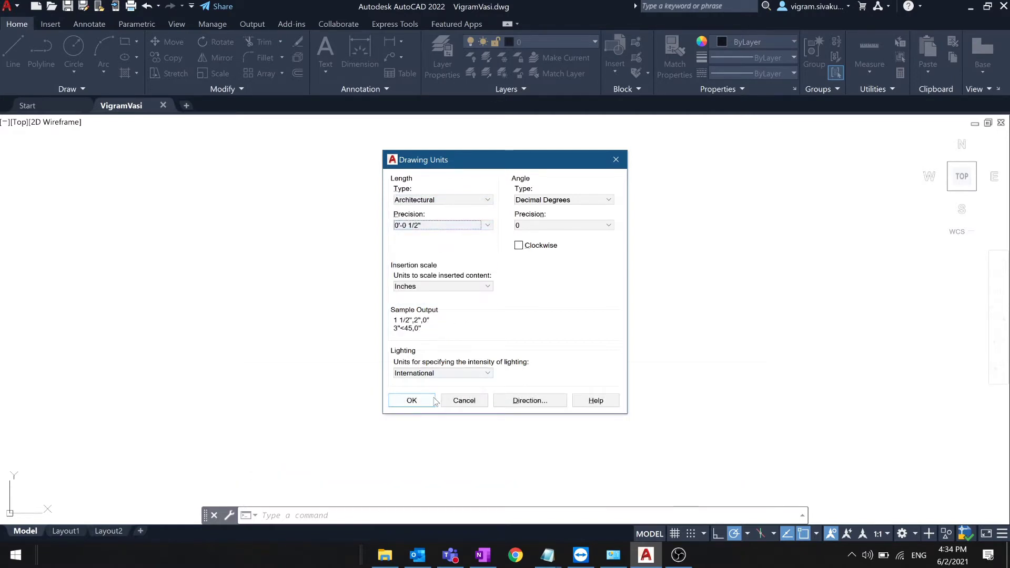
left_click(432, 399)
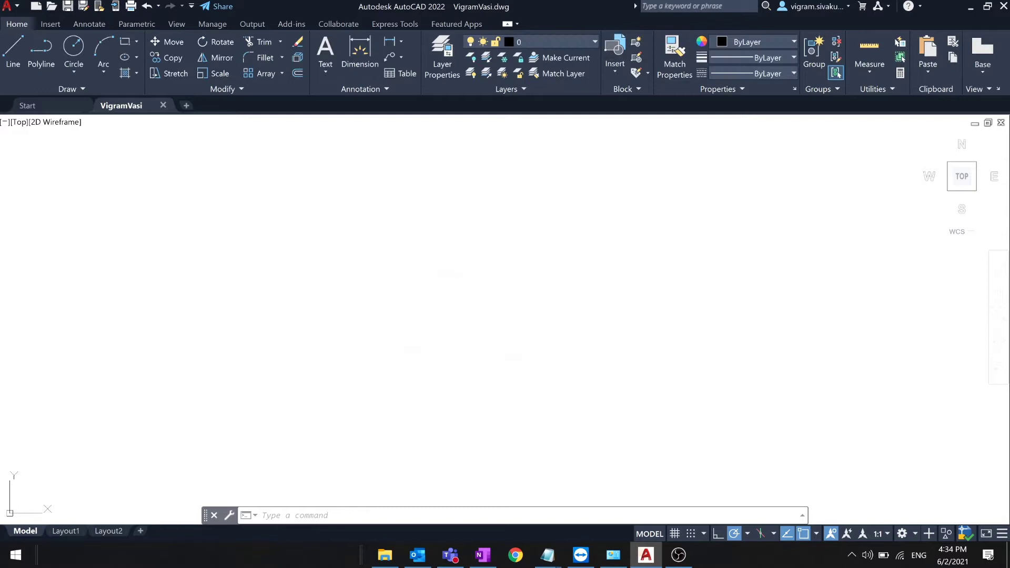
type("re")
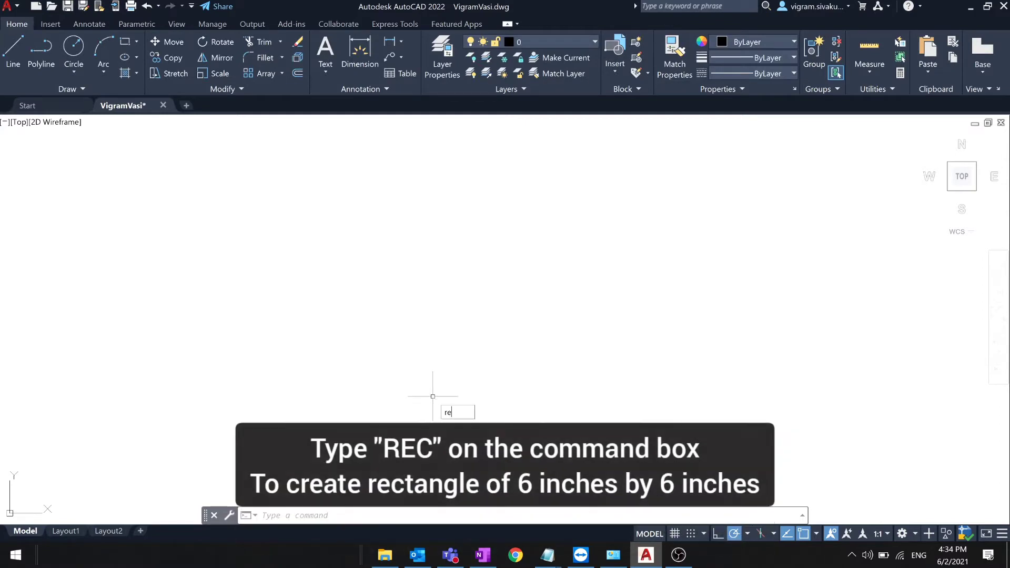
type("c")
Draw a 6" by 6" rectangle using REC with typed dimensions.
key("Return")
left_click(396, 372)
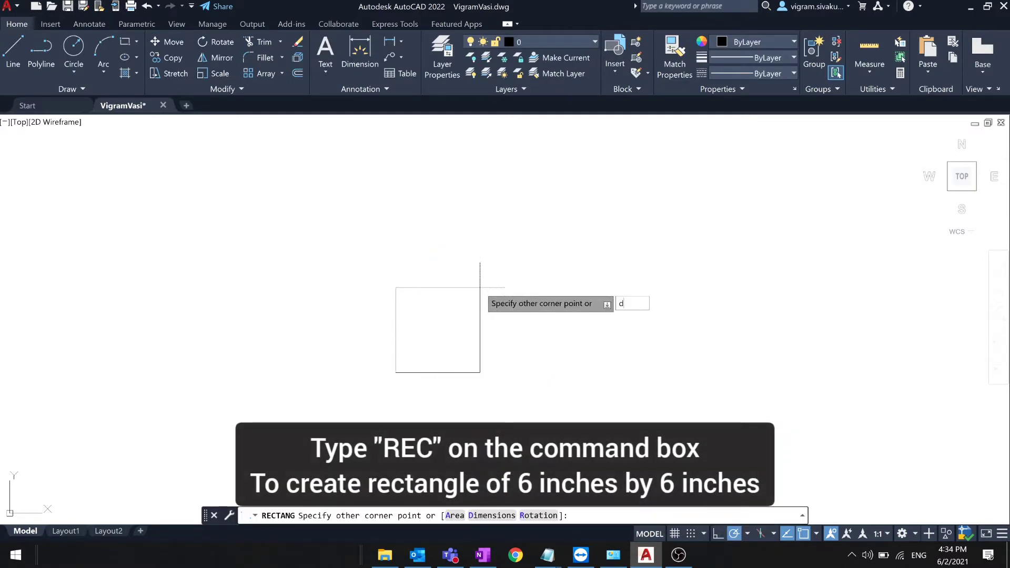
type("d")
key("Return")
type("6\"")
key("Return")
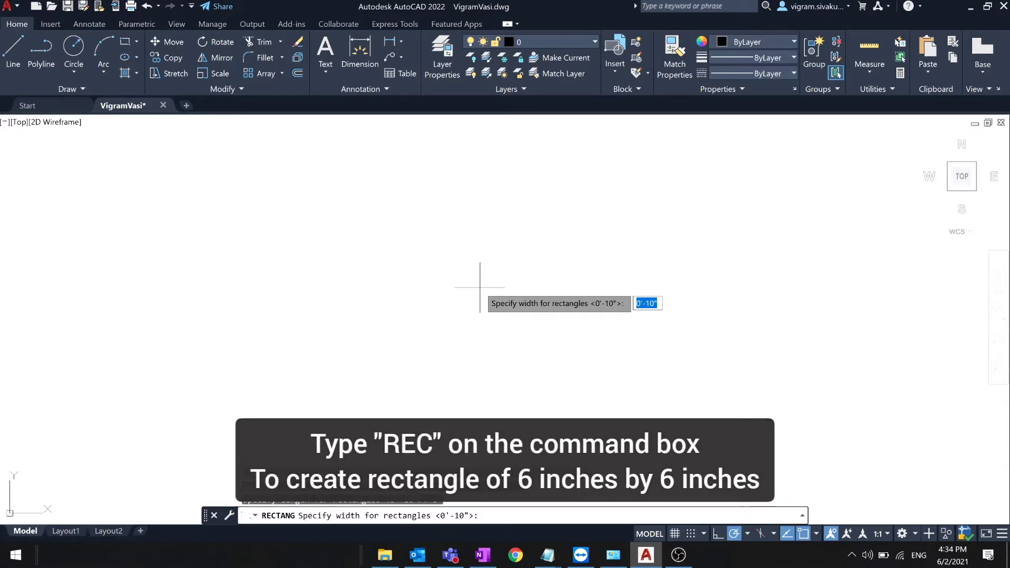
type("6\"")
key("Return")
left_click(480, 288)
Give the square's polyline outline a width of .05 with PEDIT.
left_click_drag(507, 332, 469, 293)
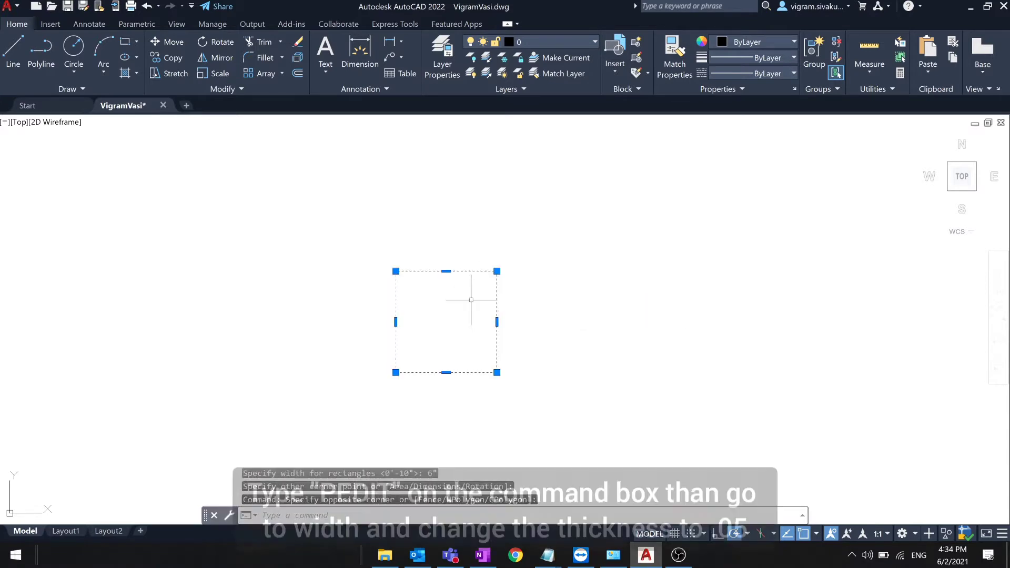
type("Pedit")
key("Return")
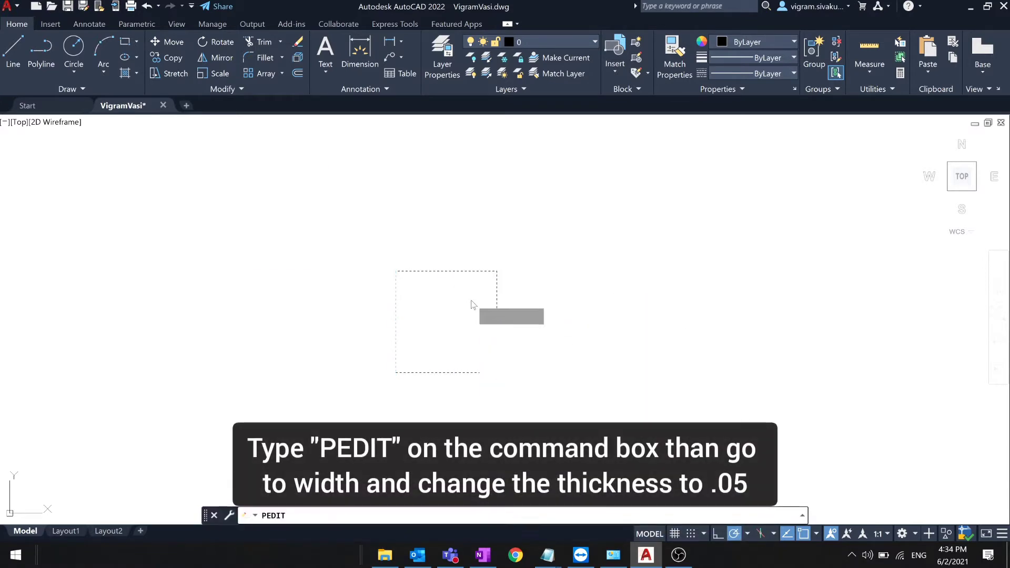
left_click(484, 362)
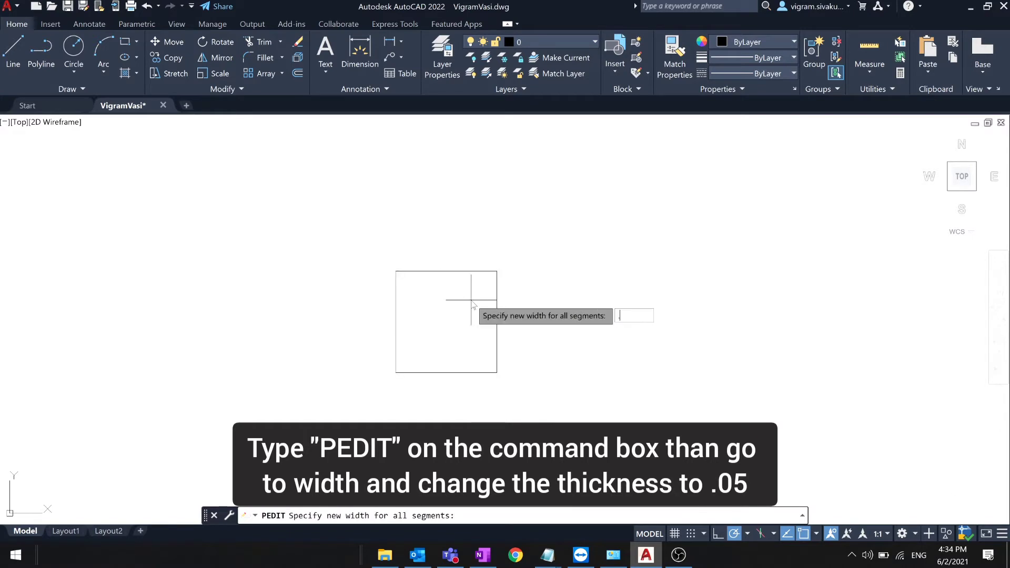
type(".05")
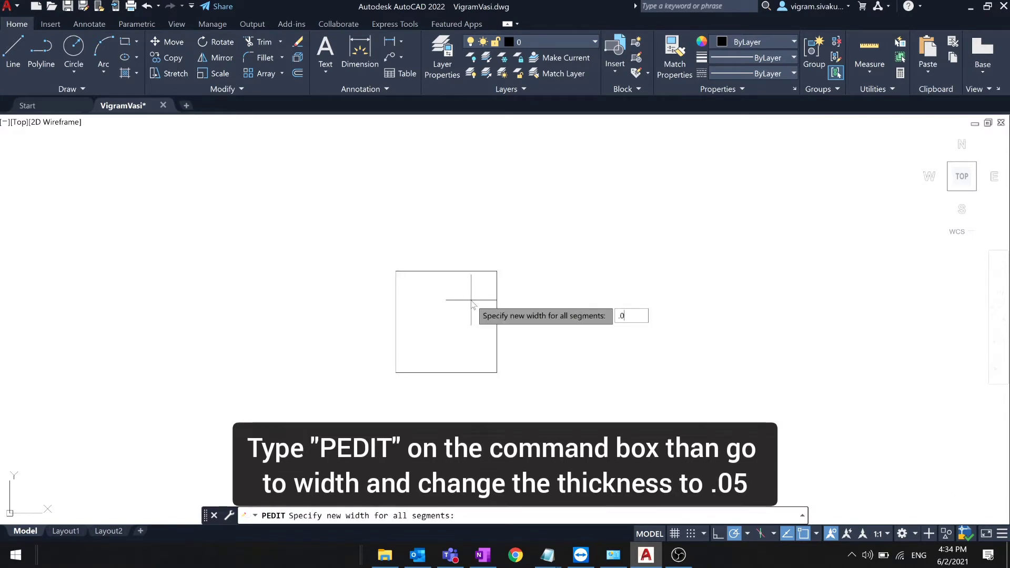
key("Return")
key("Escape")
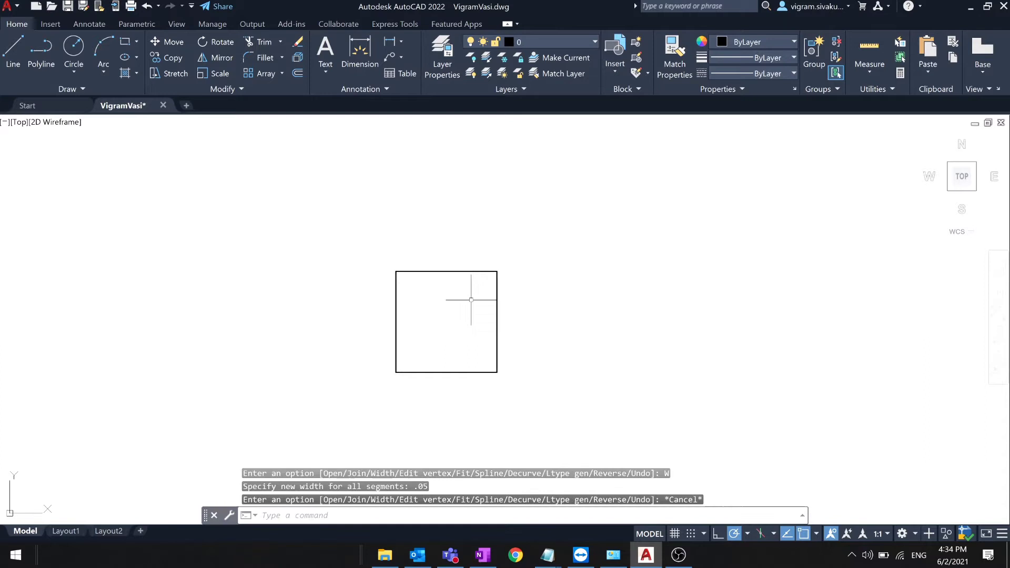
Define the square as block 'square' based at its lower-left corner, opening it in Block Editor.
left_click(471, 300)
left_click(442, 217)
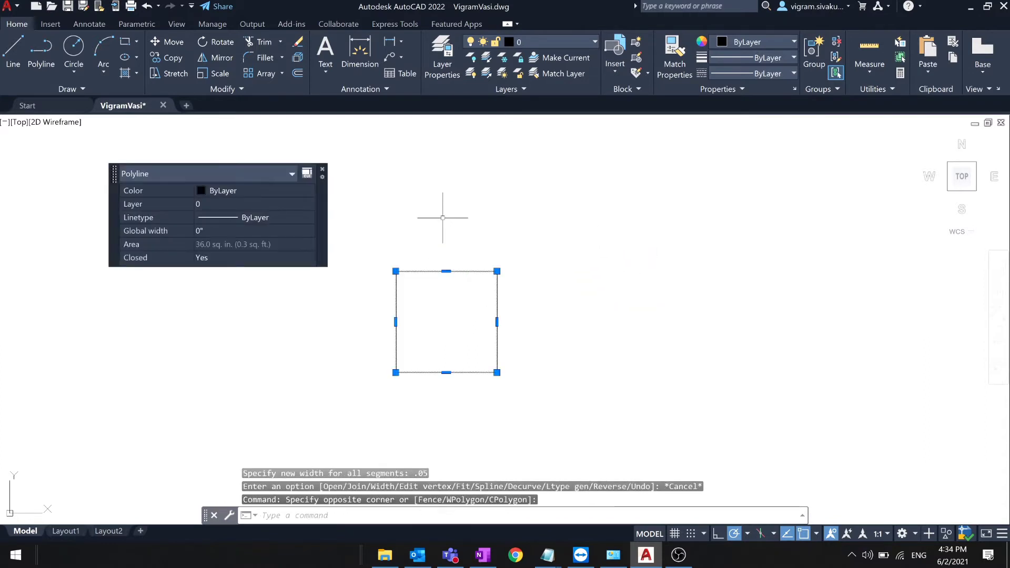
type("b")
key("Return")
type("square")
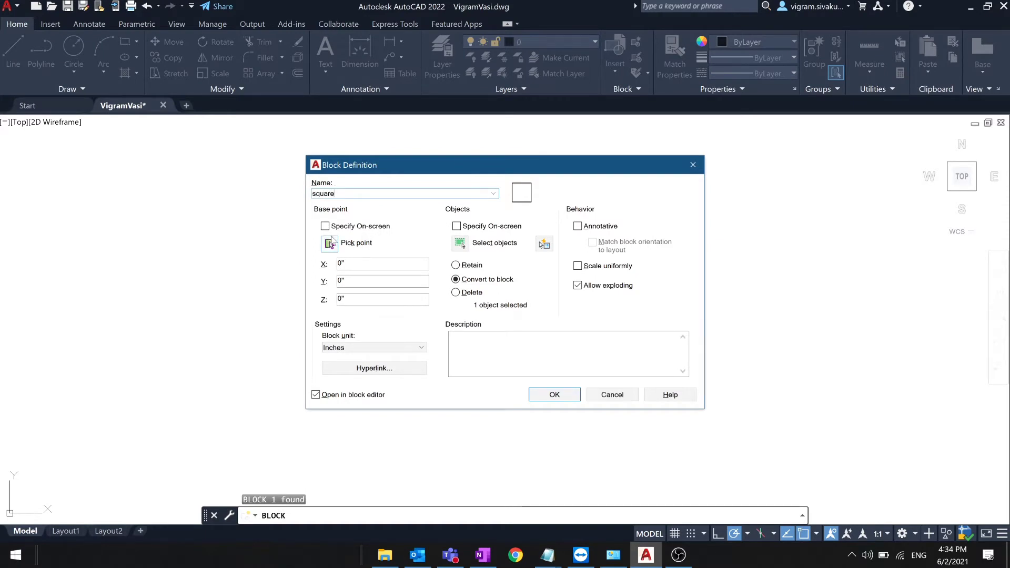
left_click(330, 243)
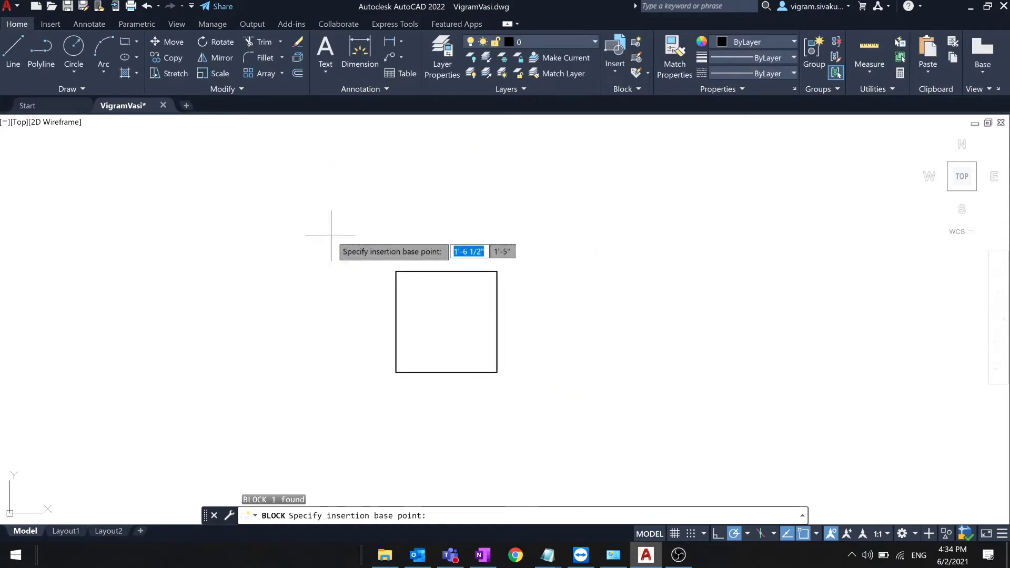
left_click(396, 371)
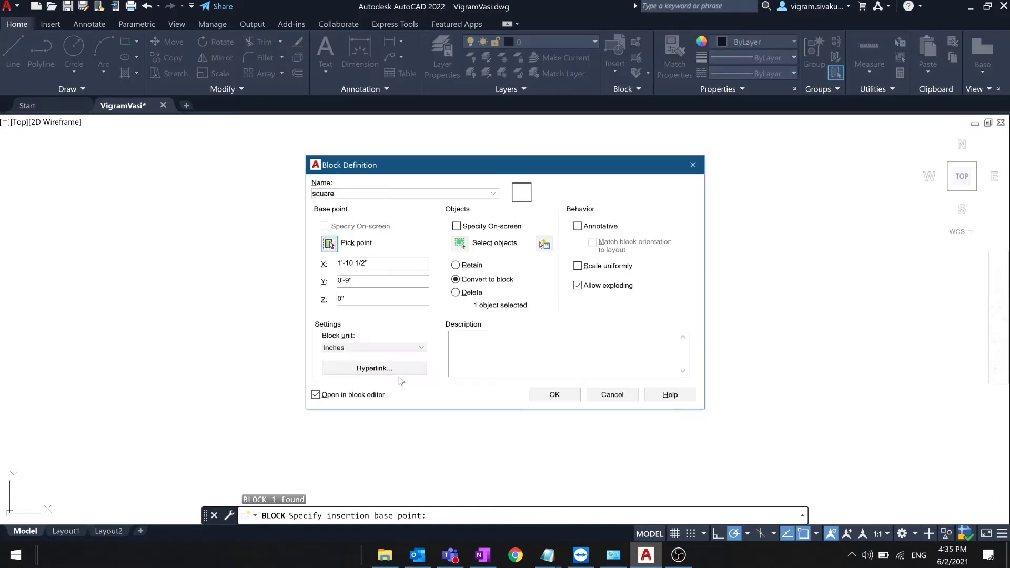
left_click(553, 395)
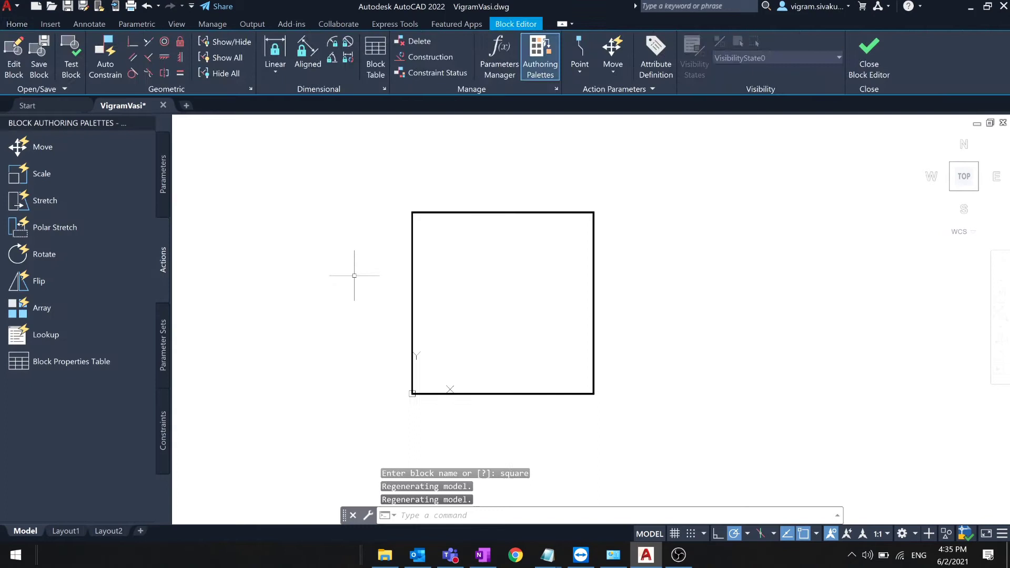
Add a linear Distance1 parameter across the square's bottom edge, label placed below.
middle_click_drag(426, 297, 434, 282)
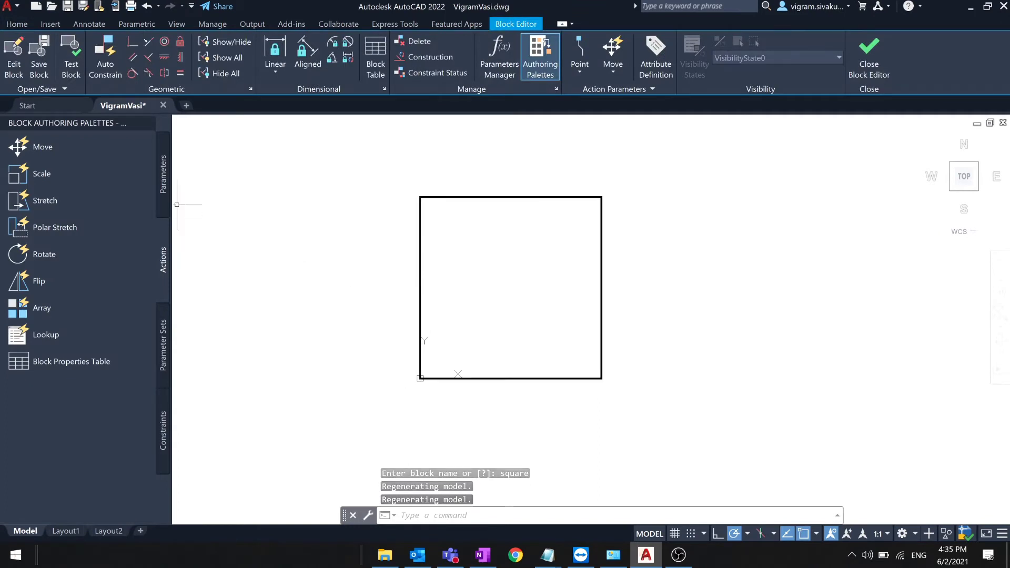
left_click(165, 173)
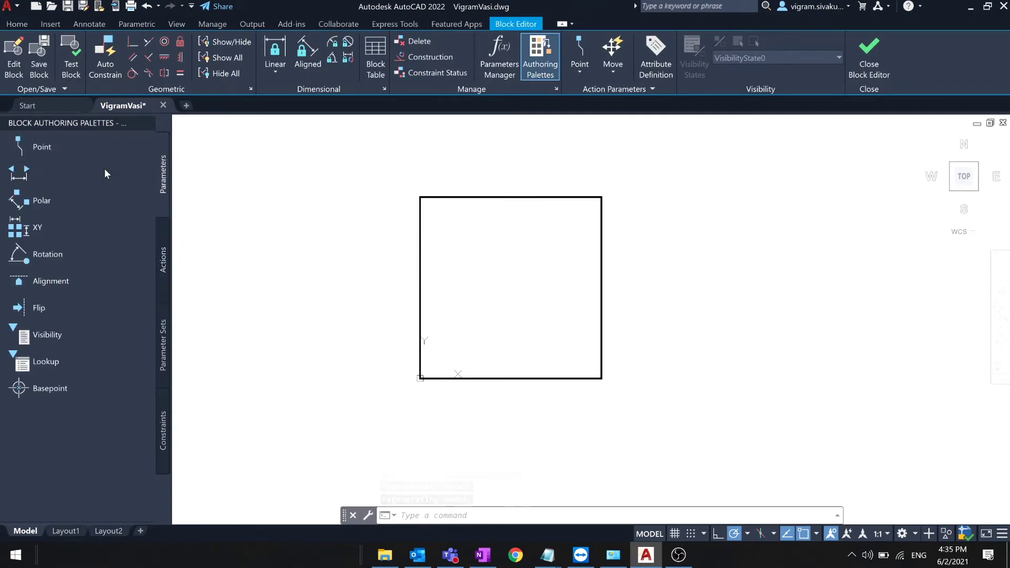
left_click(140, 172)
left_click(420, 378)
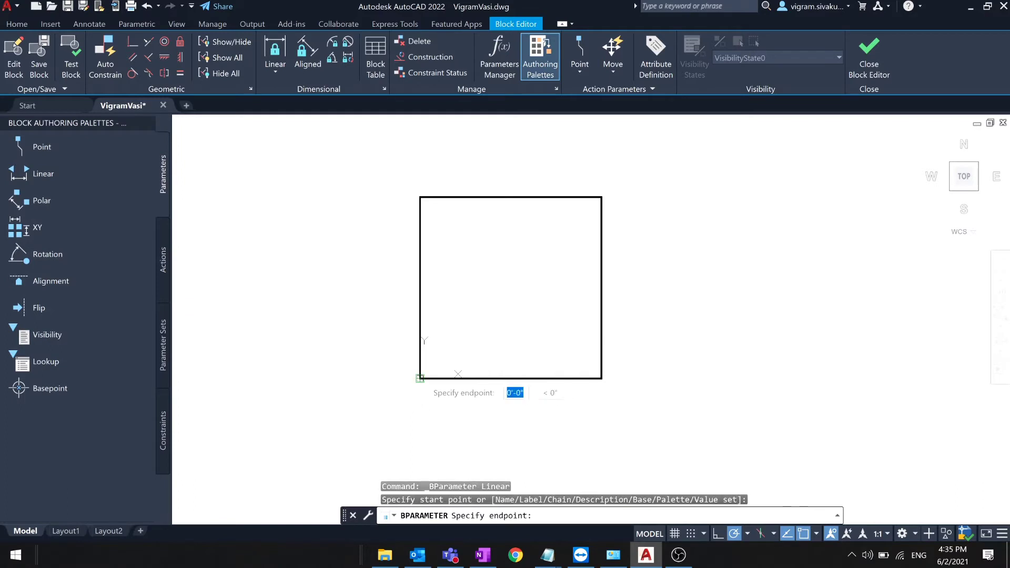
left_click(601, 377)
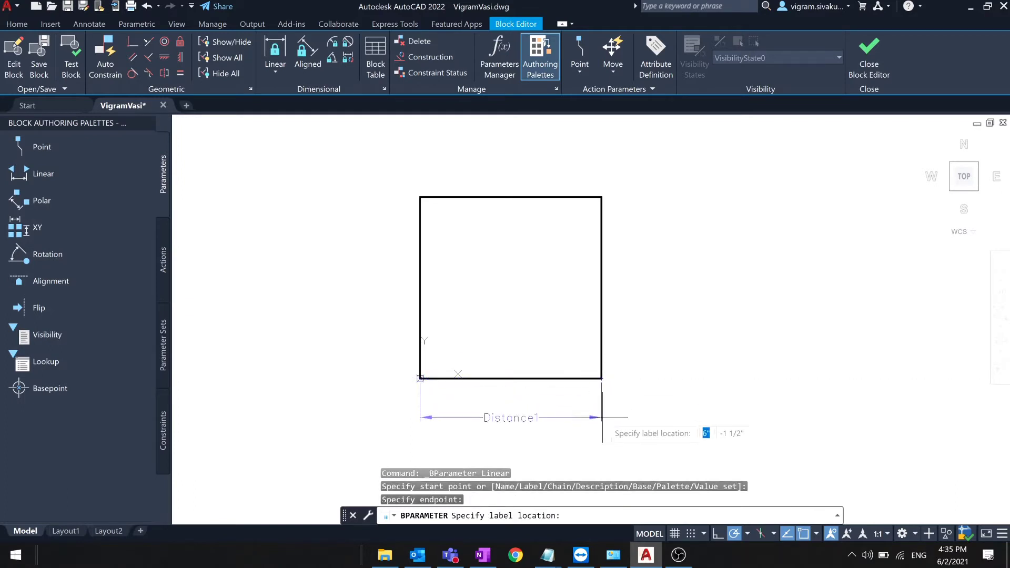
left_click(601, 418)
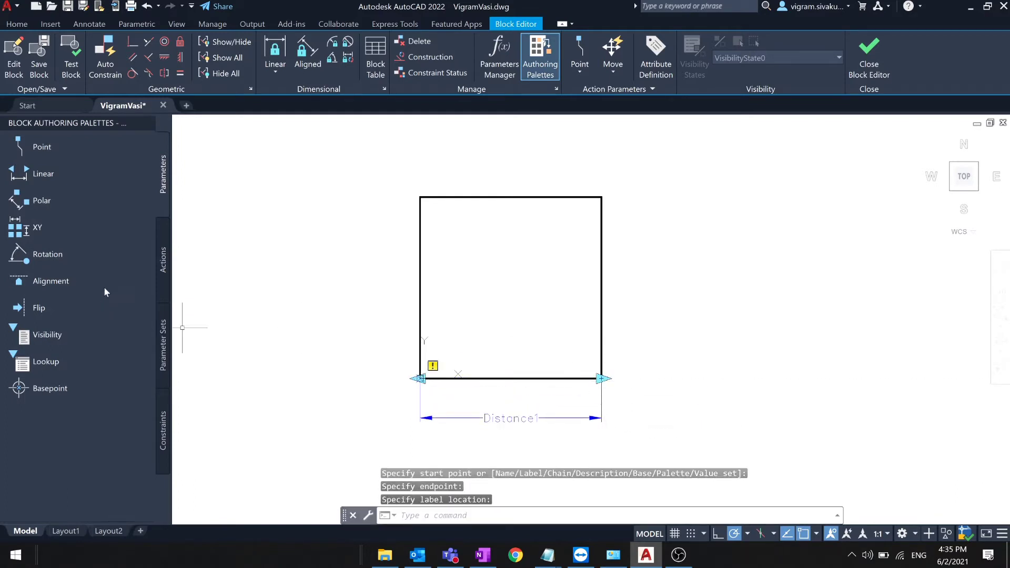
left_click(163, 259)
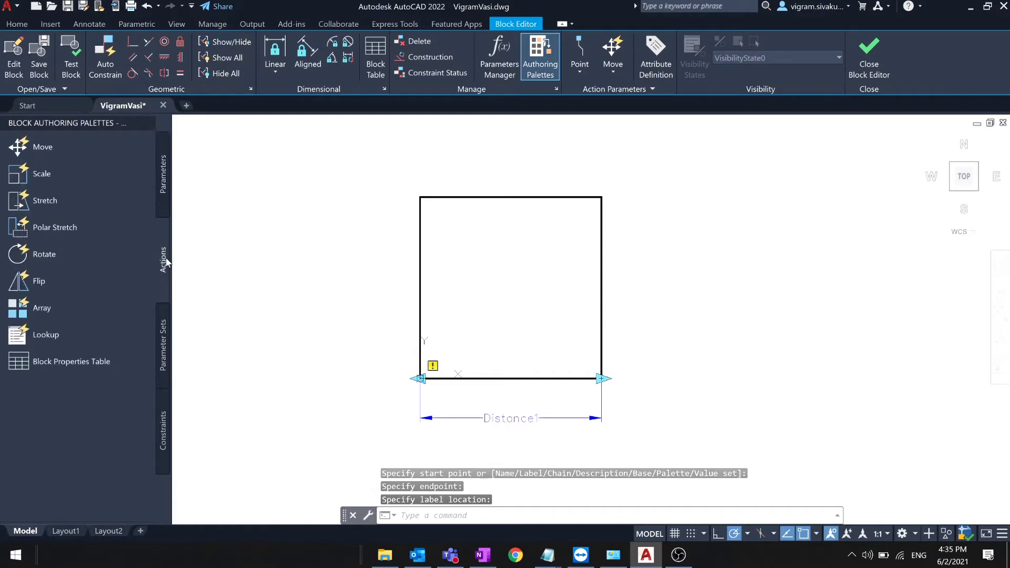
Attach an array action to Distance1 and the square with 6-inch column spacing.
left_click(48, 308)
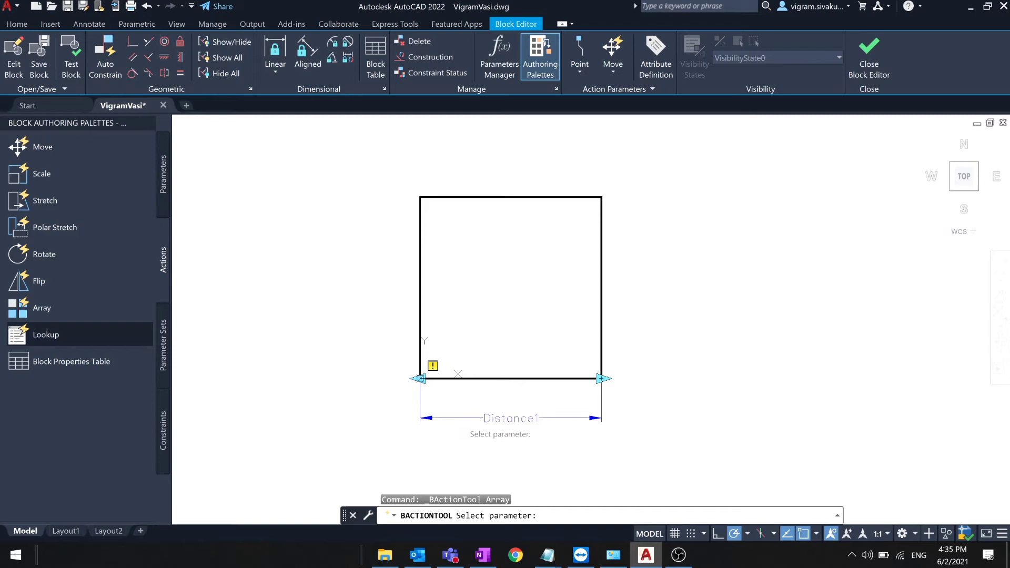
left_click(458, 419)
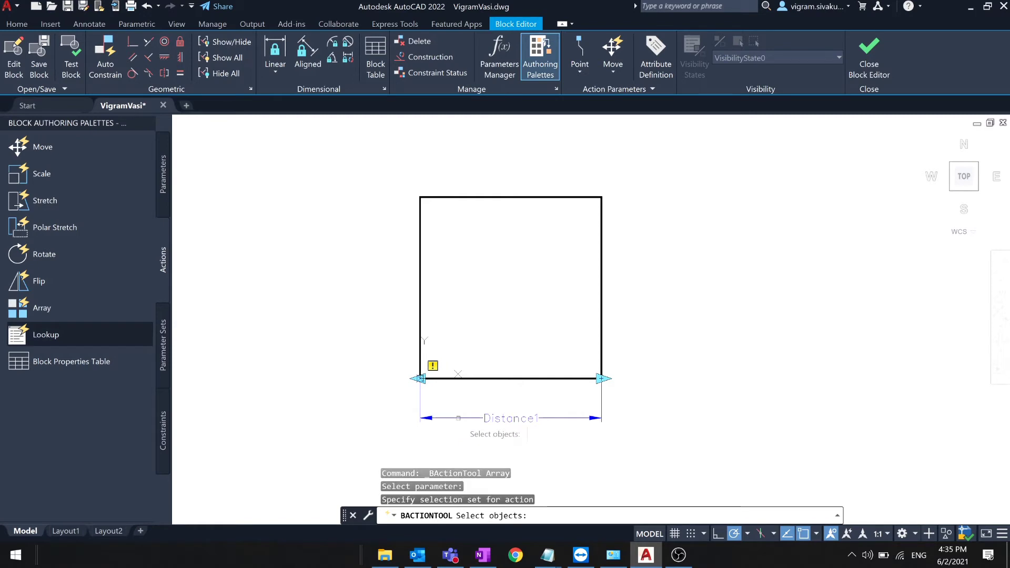
left_click(507, 379)
key("Return")
type("6\"")
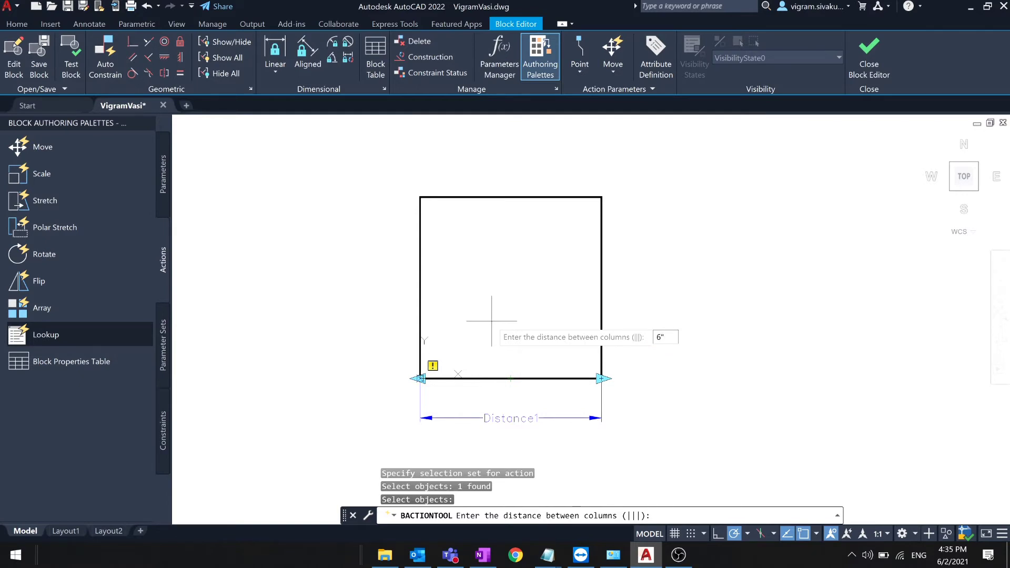
key("Return")
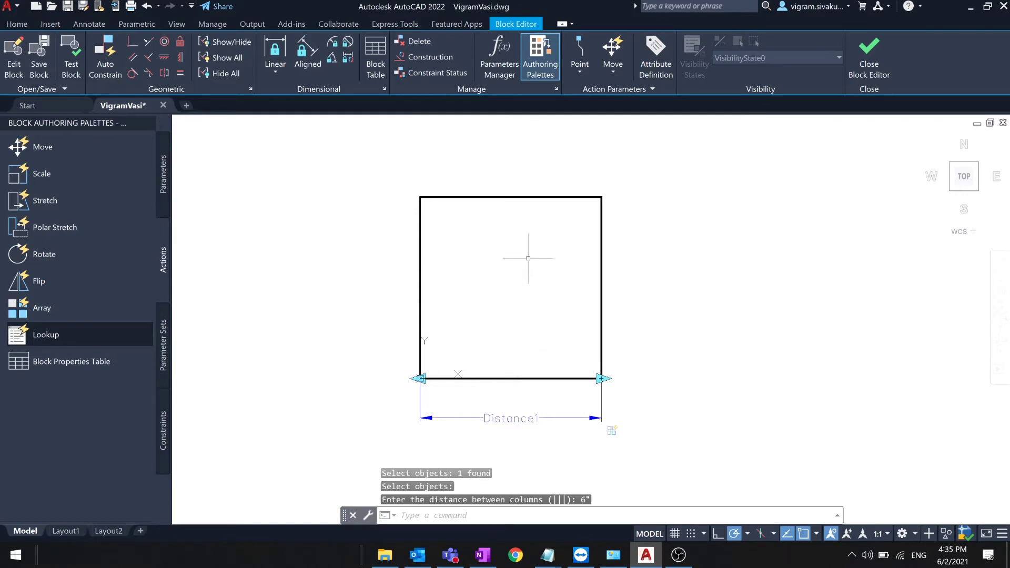
Create an attribute definition with tag Count and prompt Number.
left_click(657, 56)
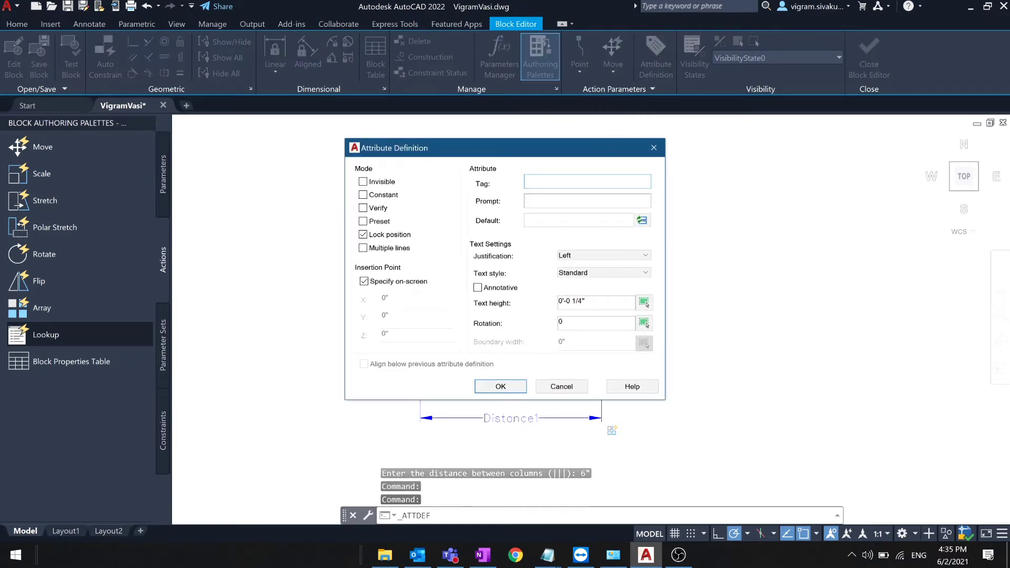
type("Count")
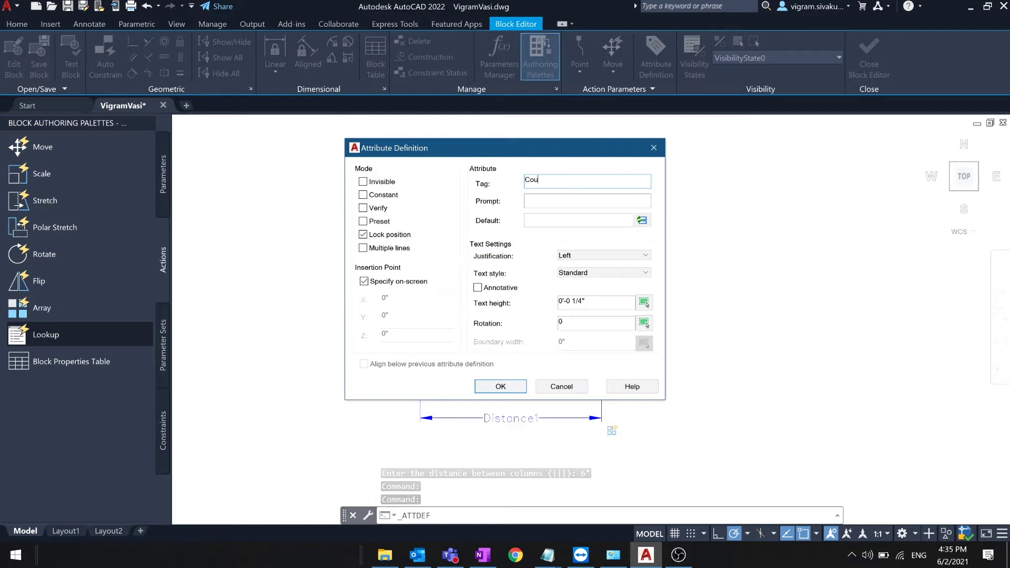
key("Tab")
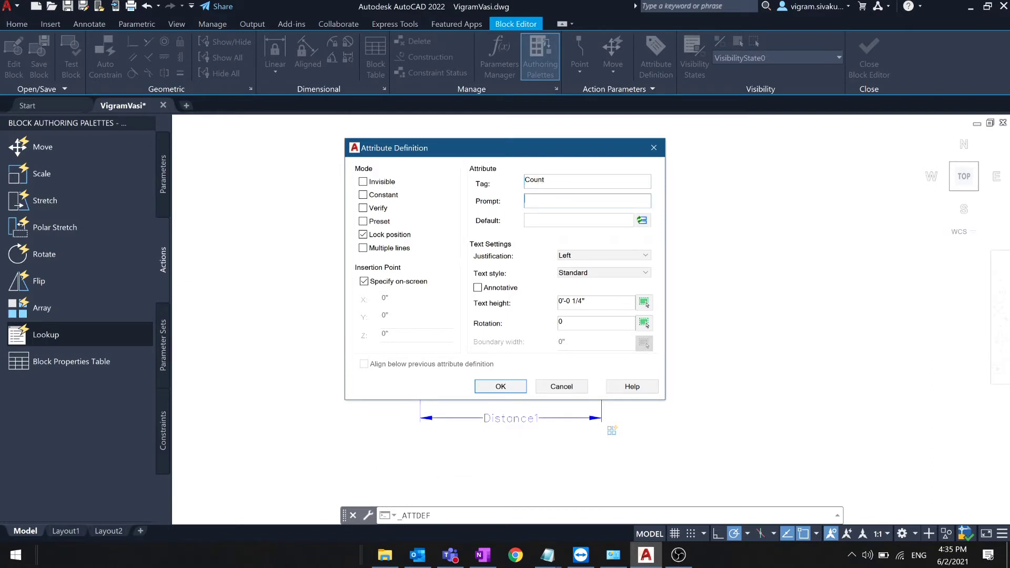
type("Number")
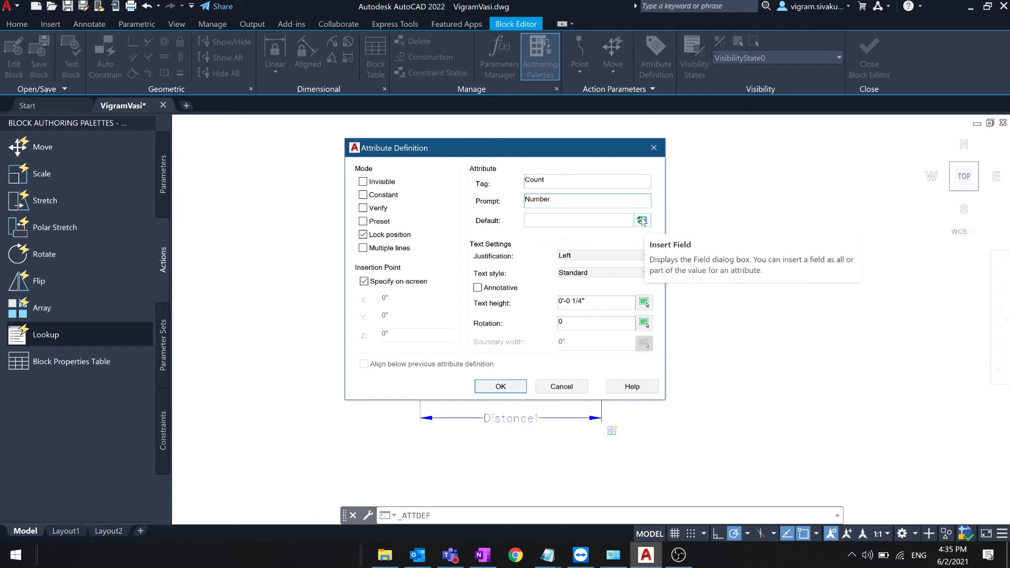
Insert a Formula field from the Objects category as the attribute's default value.
left_click(642, 221)
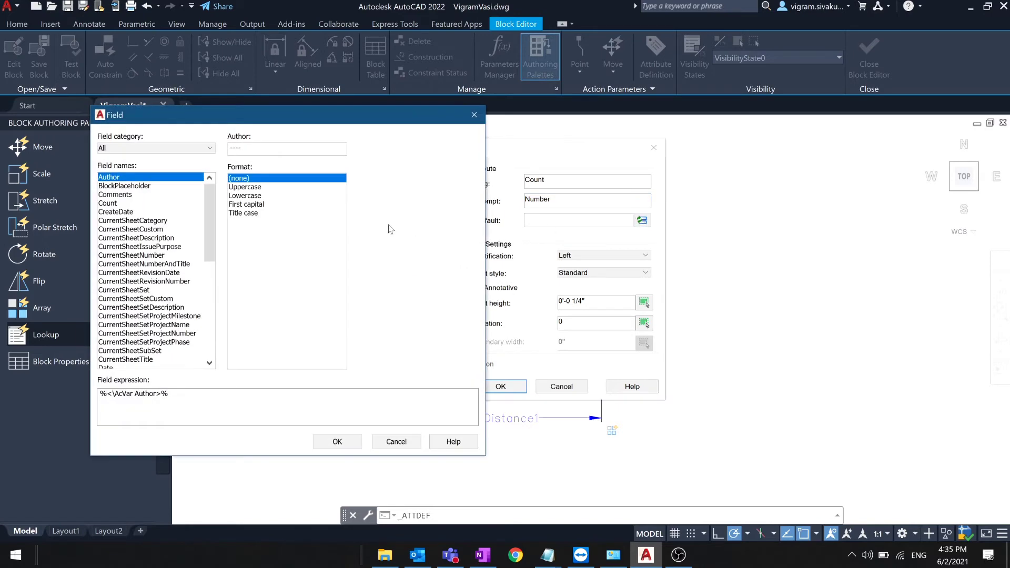
left_click(183, 151)
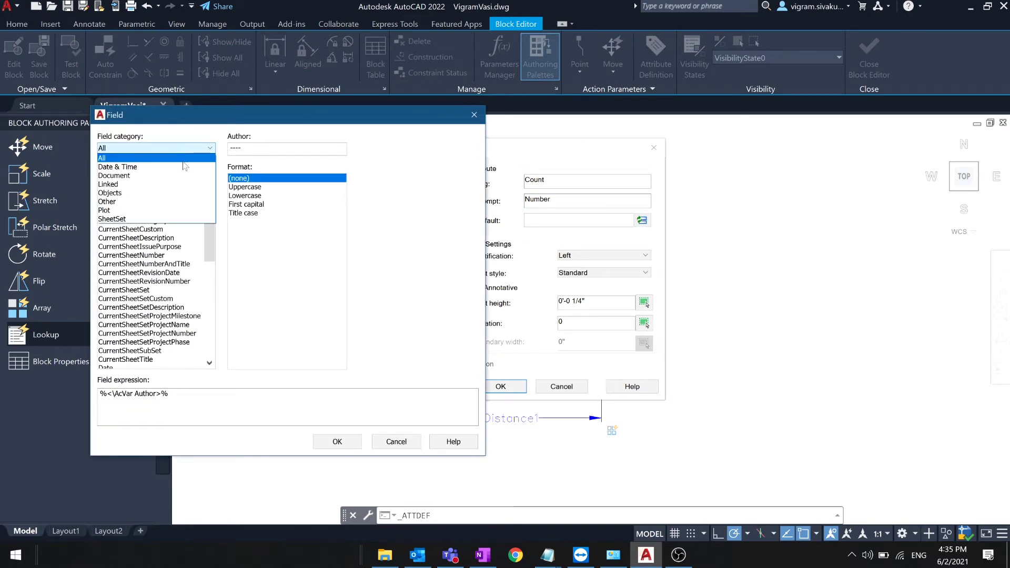
left_click(183, 194)
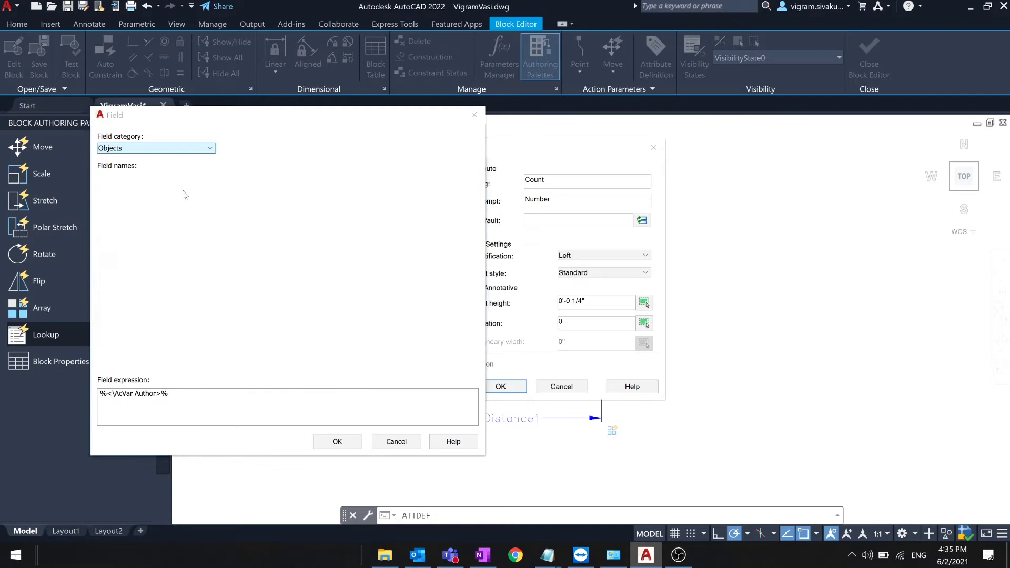
left_click(111, 195)
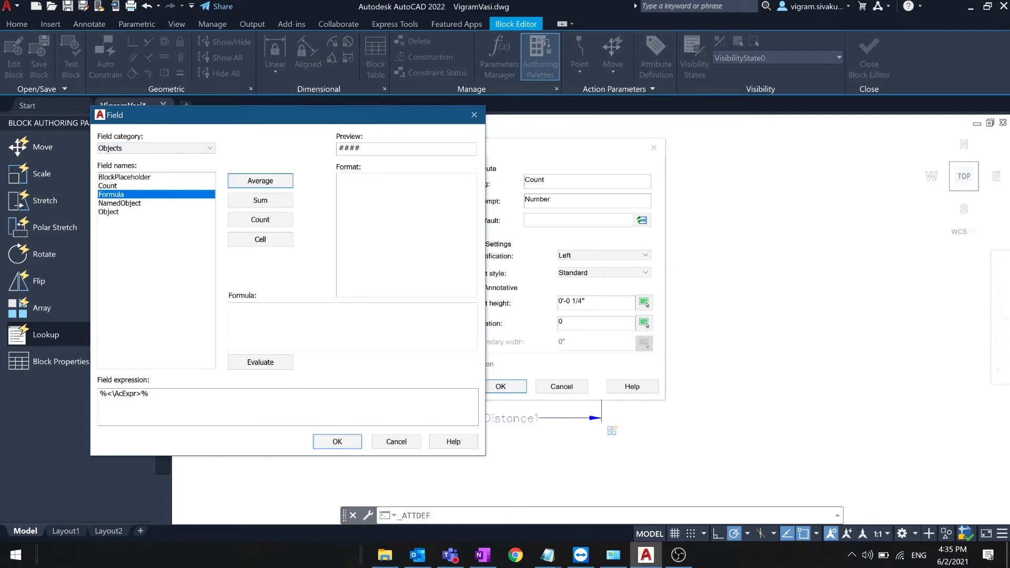
Nest the block's Distance1 field, in Architectural format, inside the formula.
right_click(252, 315)
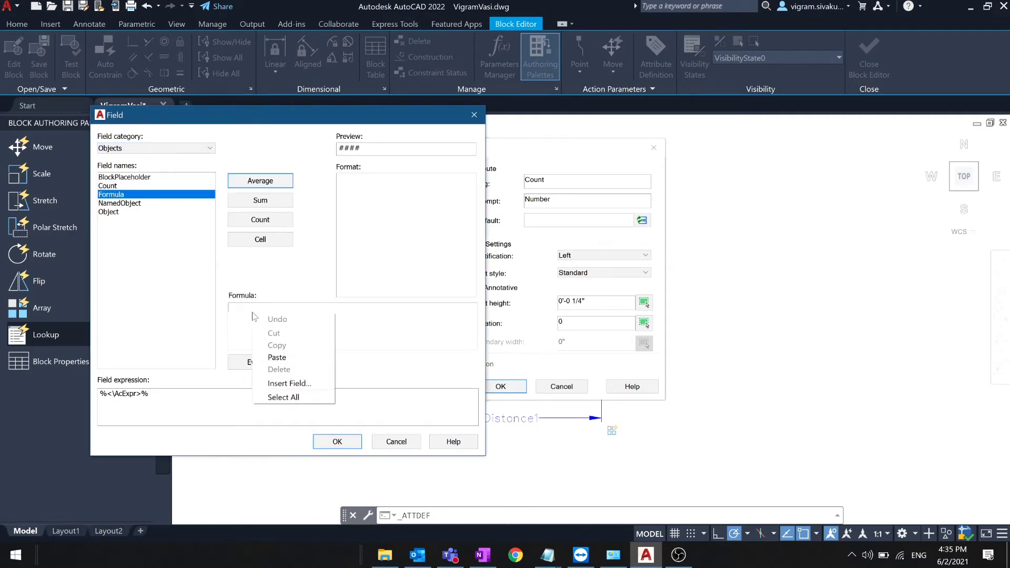
left_click(275, 384)
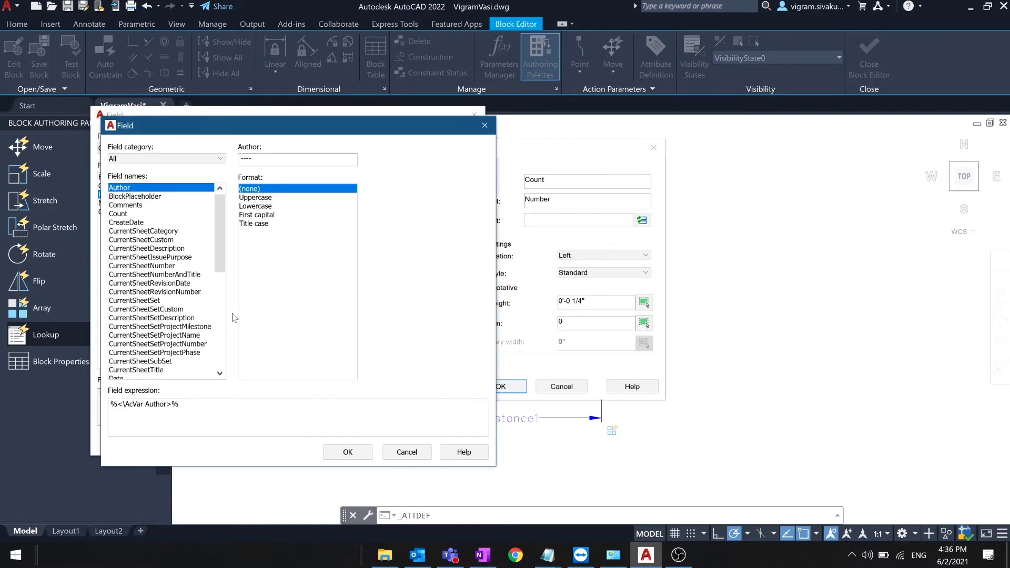
left_click(135, 162)
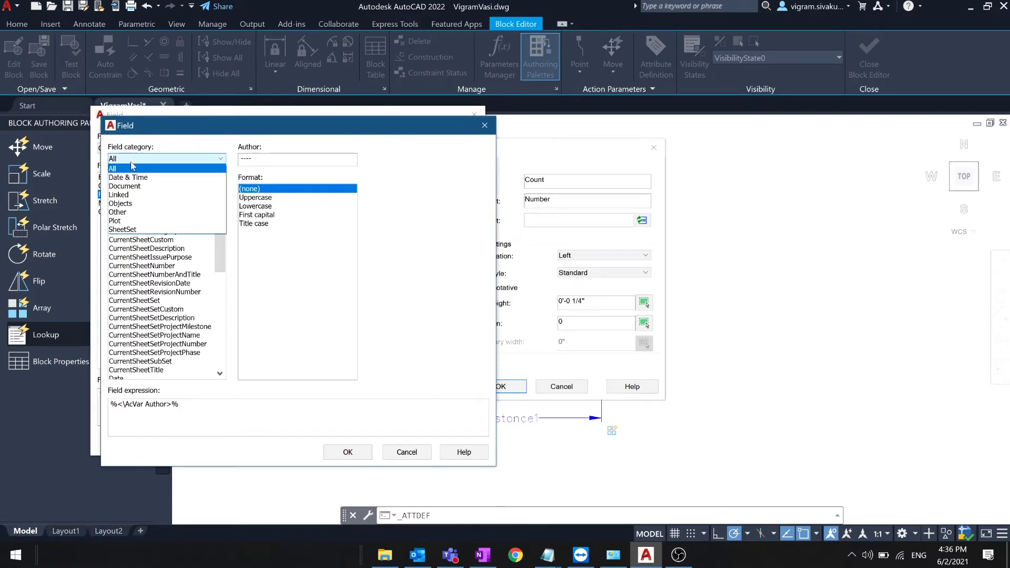
left_click(126, 203)
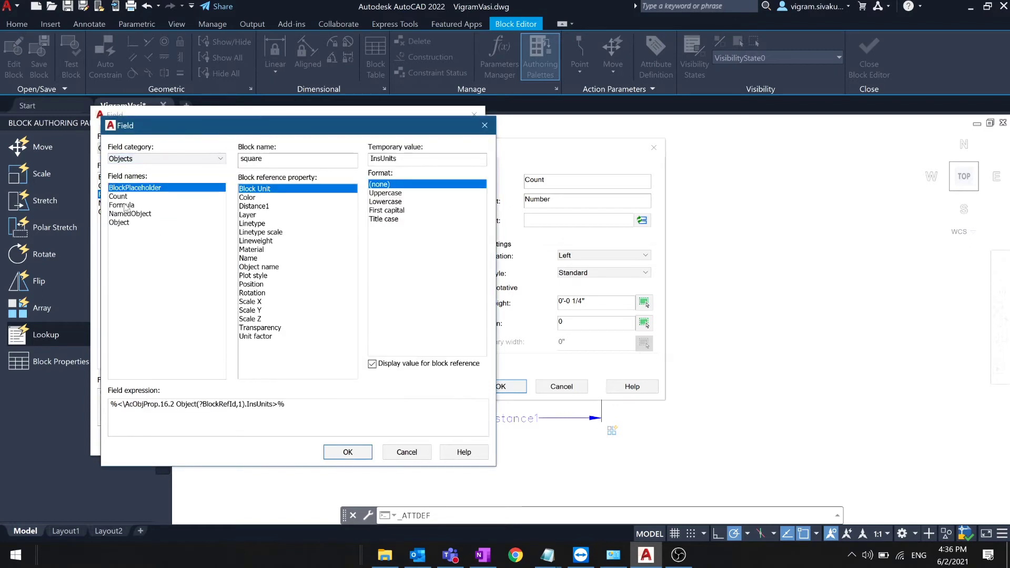
left_click(262, 208)
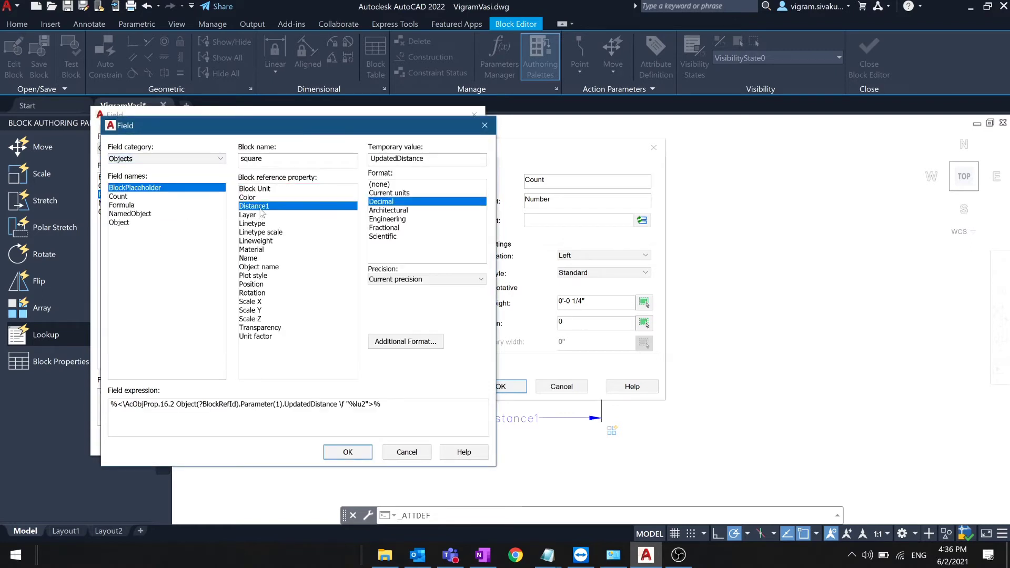
left_click(392, 211)
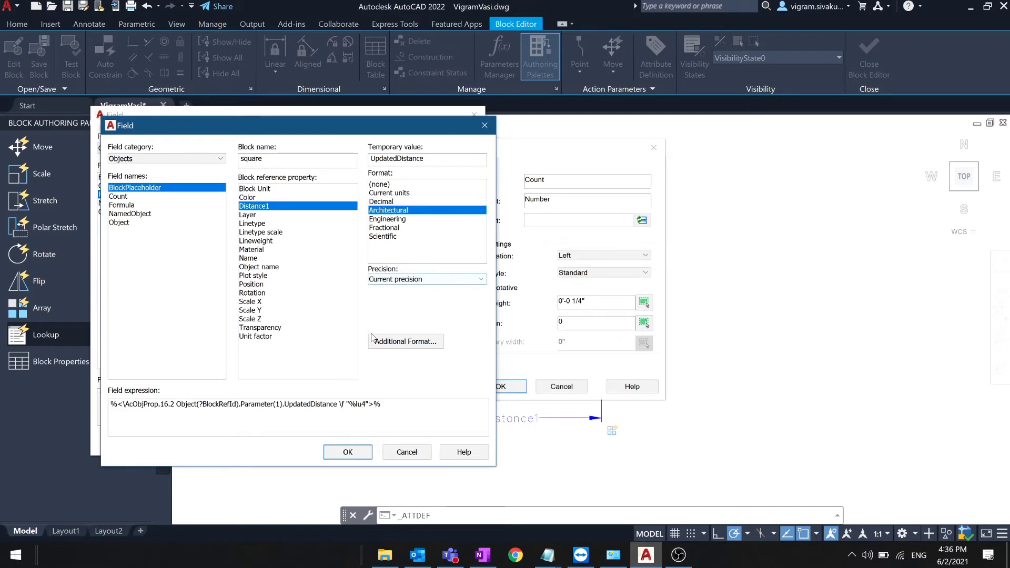
Complete the formula as UpdatedDistance/6", formatted Decimal with 0 precision, and accept it.
left_click(343, 453)
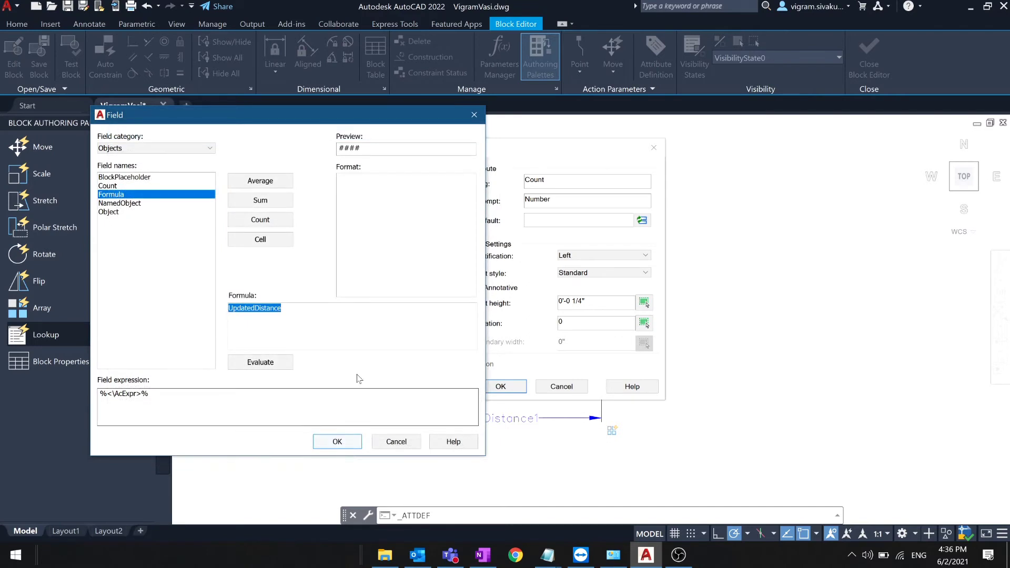
left_click(331, 310)
type("/6\"")
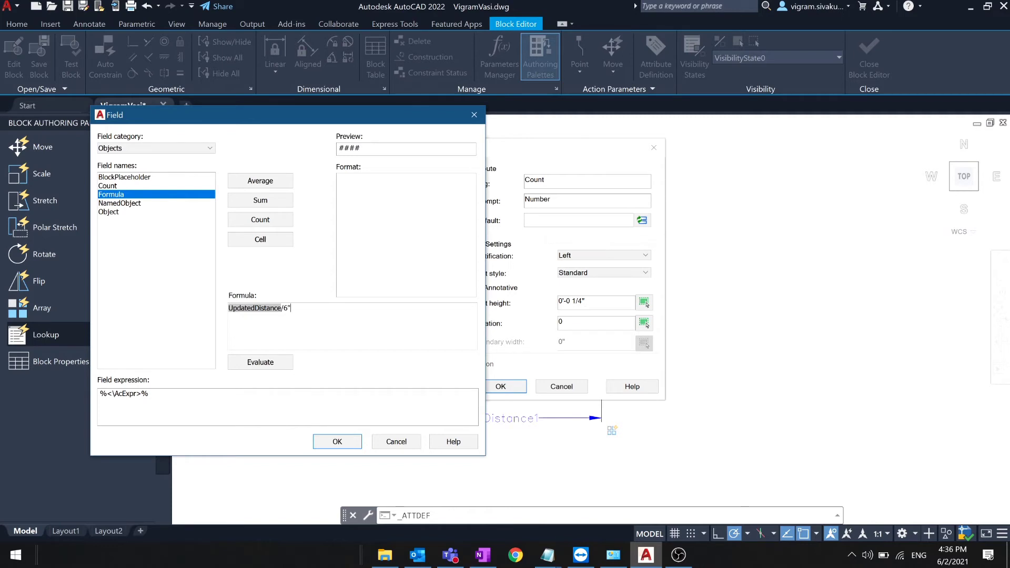
left_click(260, 365)
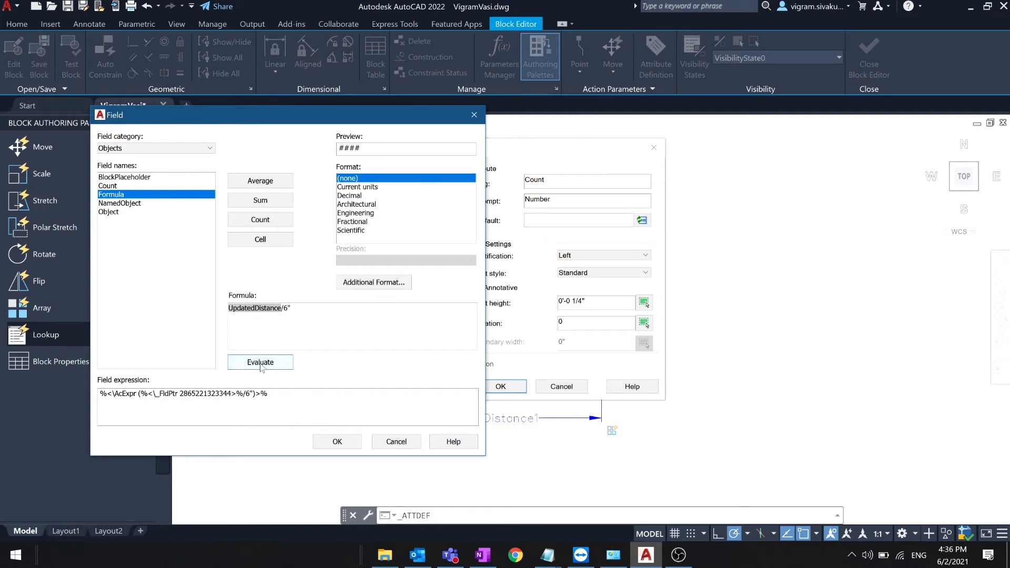
left_click(347, 200)
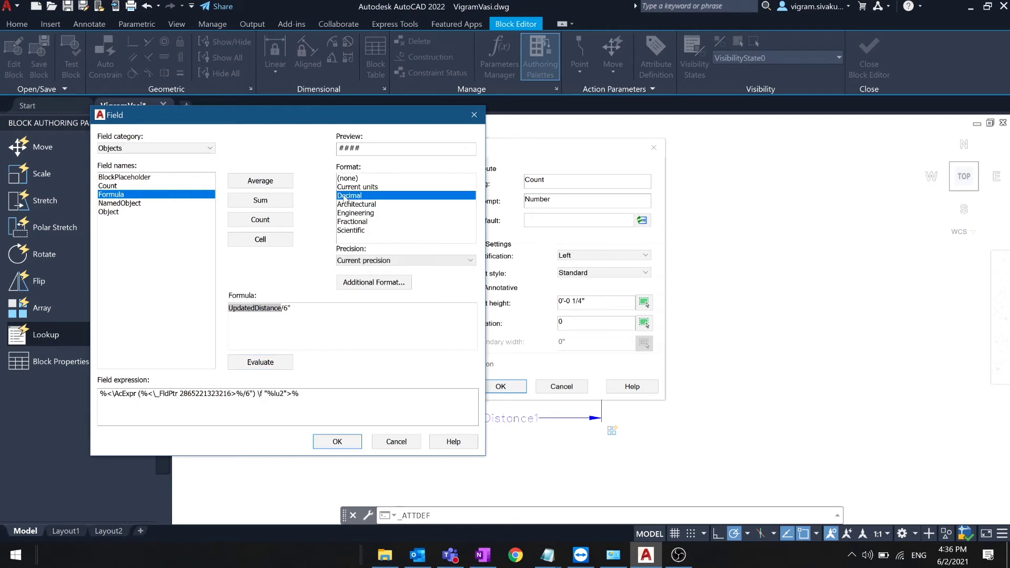
left_click(349, 263)
left_click(345, 279)
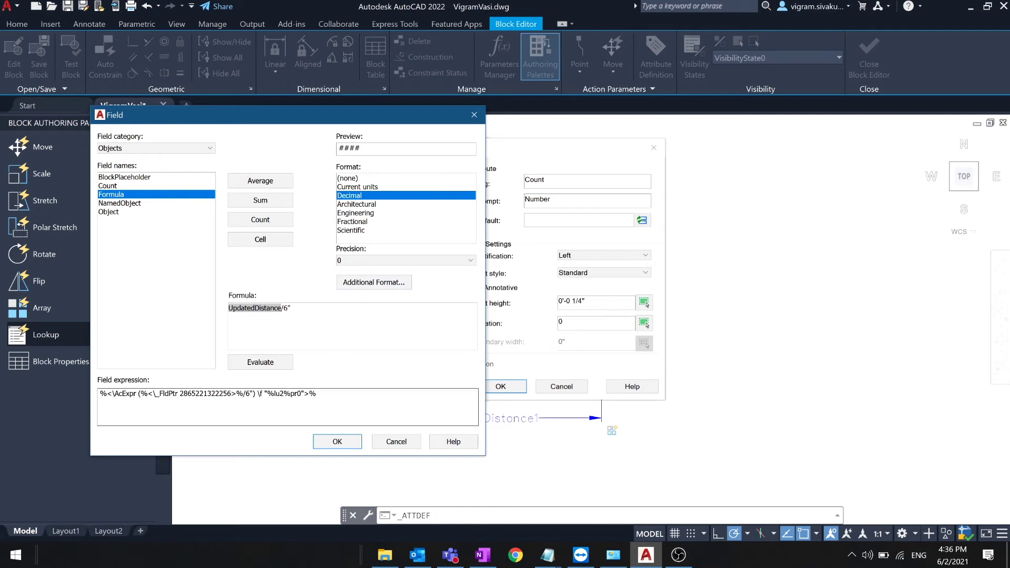
left_click(339, 442)
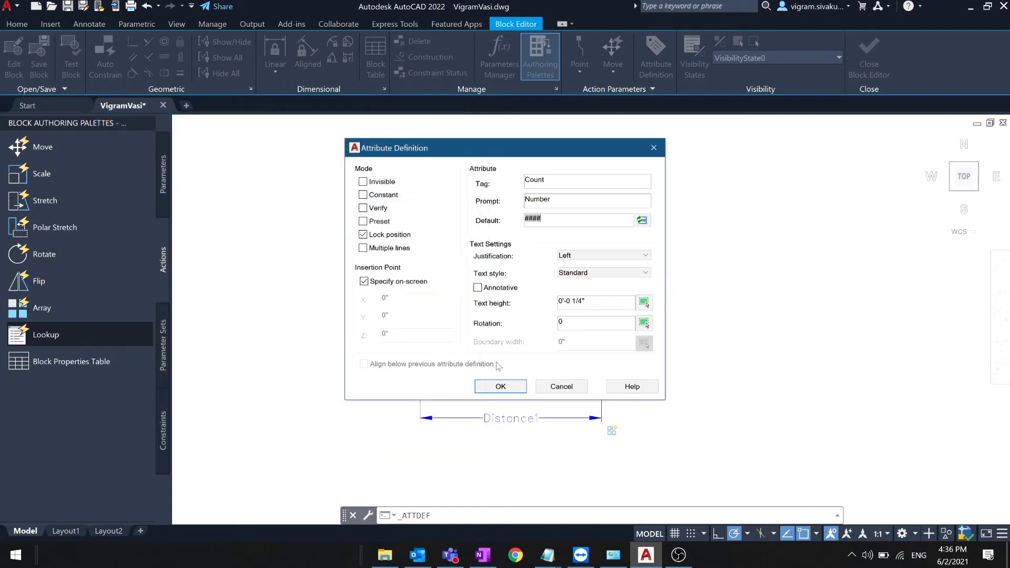
Set text height 1, place the COUNT attribute below the square, and close Block Editor.
key("ctrl+a")
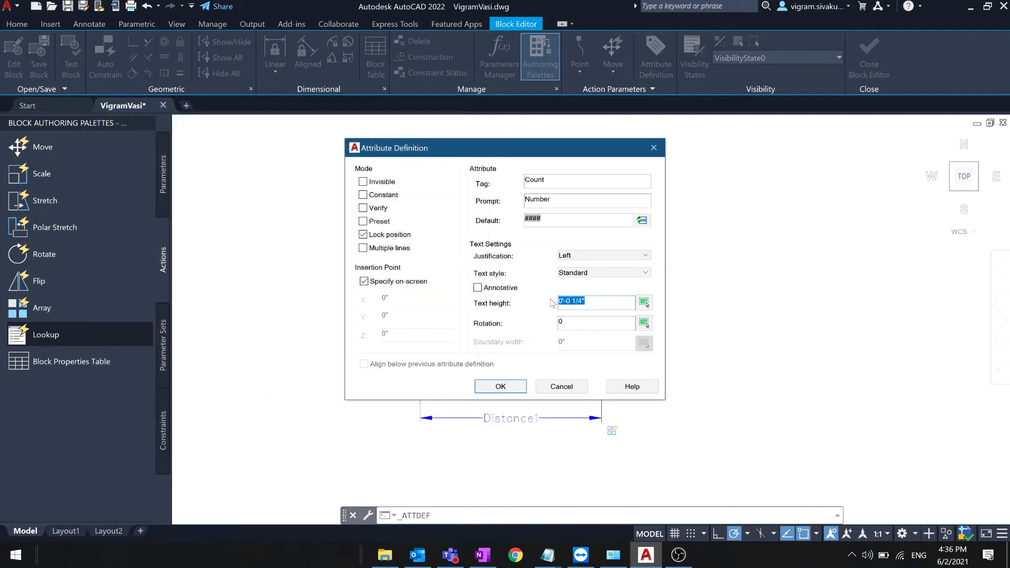
type("1")
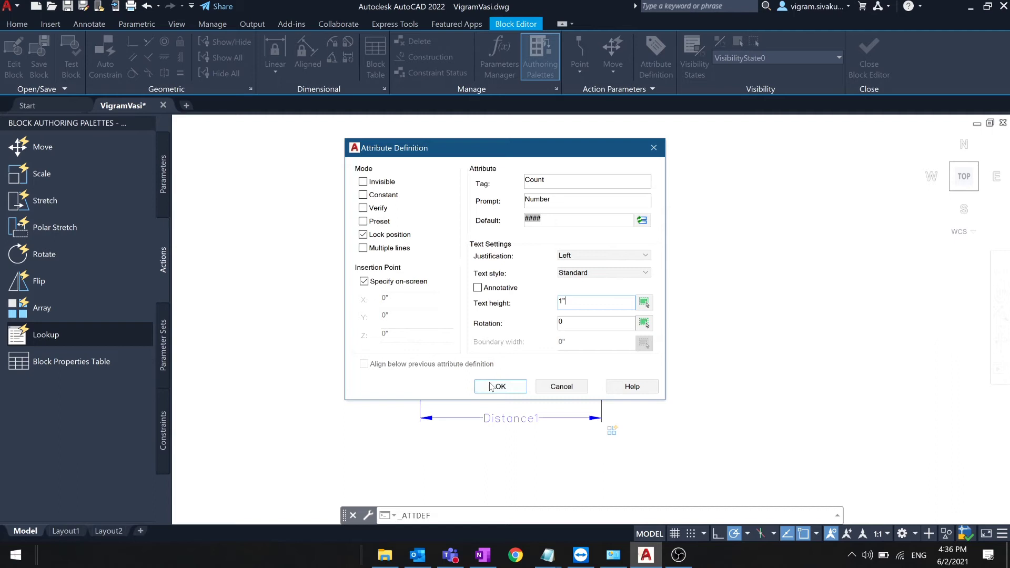
left_click(493, 387)
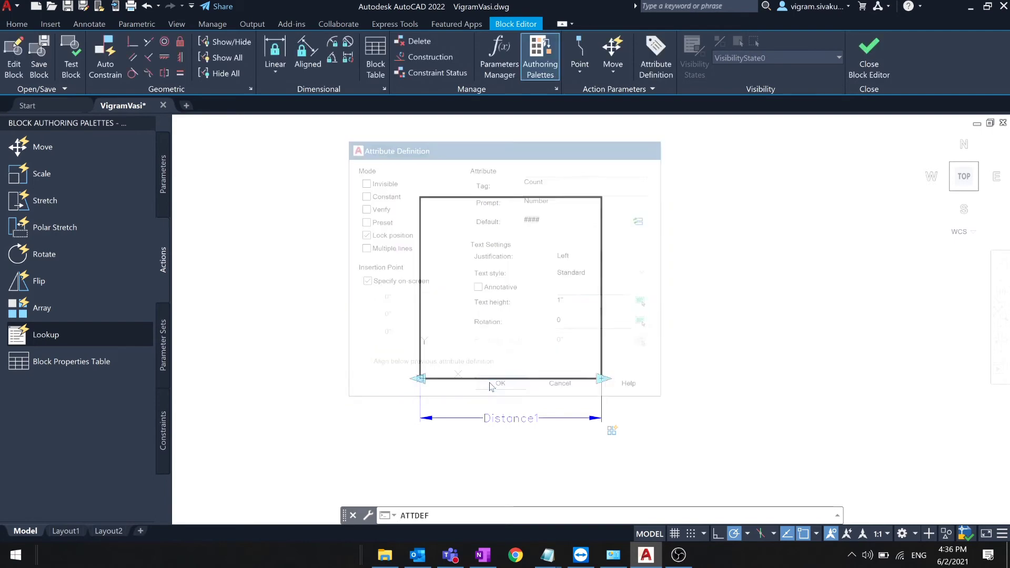
left_click(424, 434)
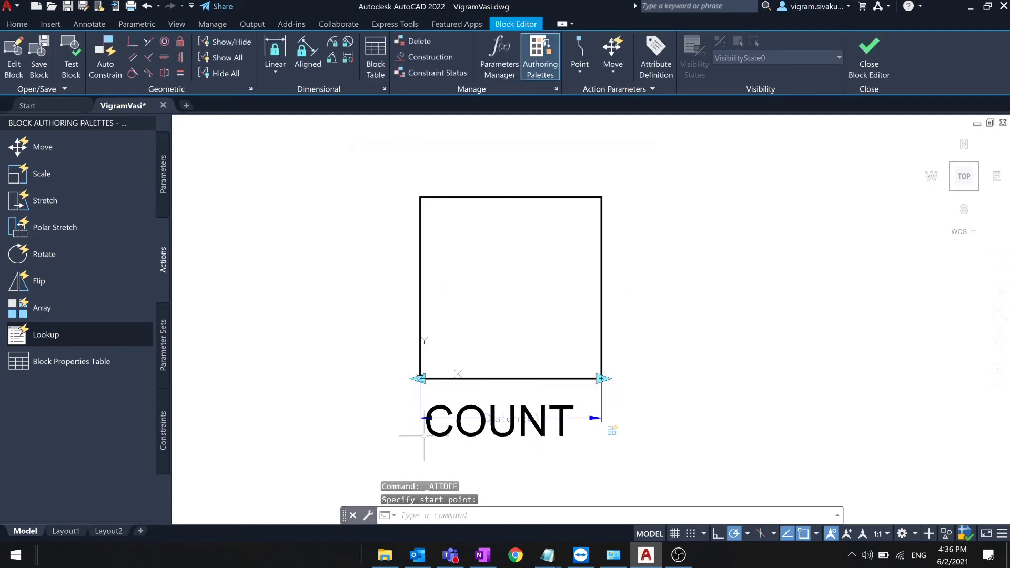
left_click(868, 55)
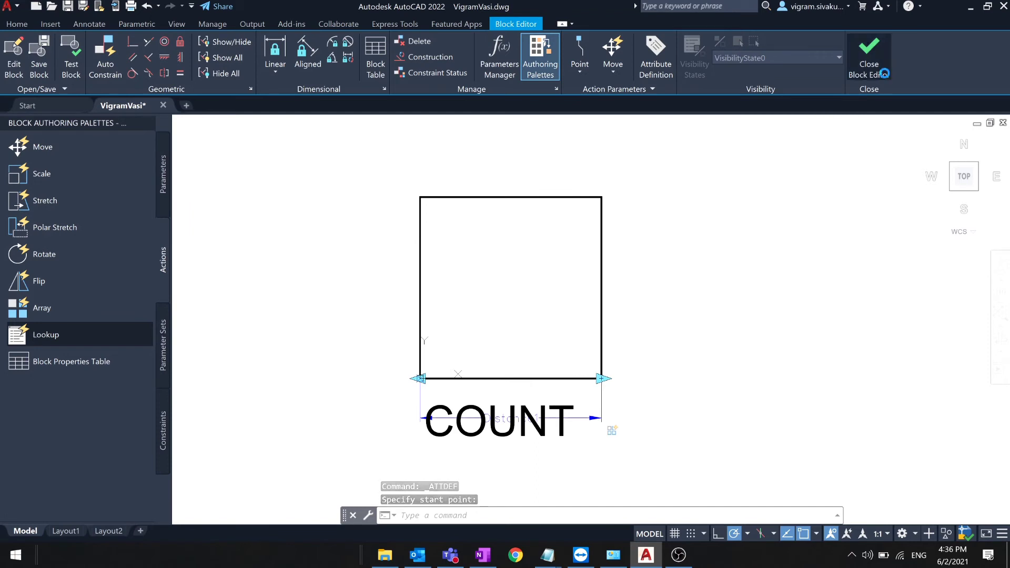
Save the Block Editor changes and synchronize the square block's attributes so its count reads 1.
left_click(553, 253)
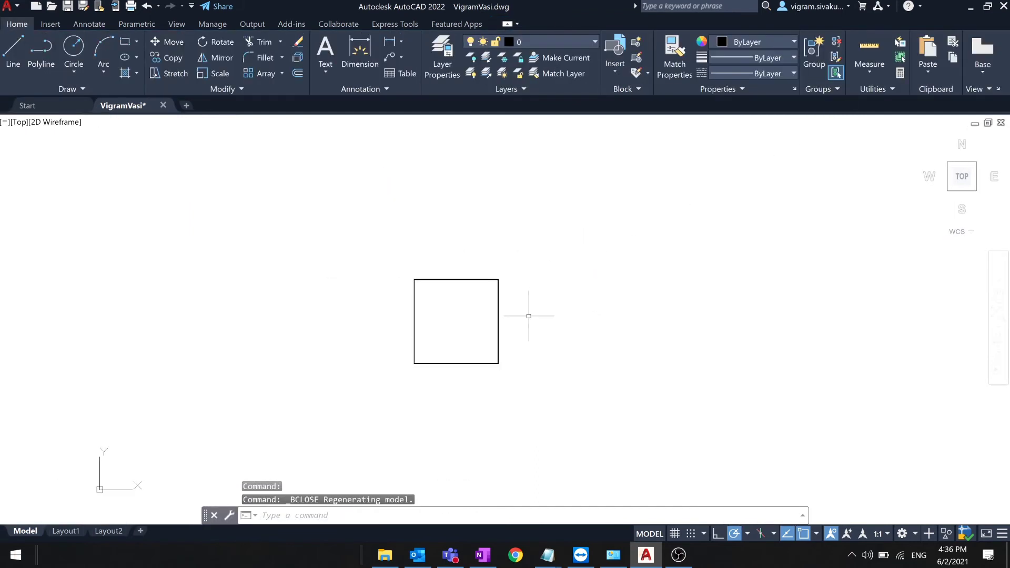
left_click(51, 24)
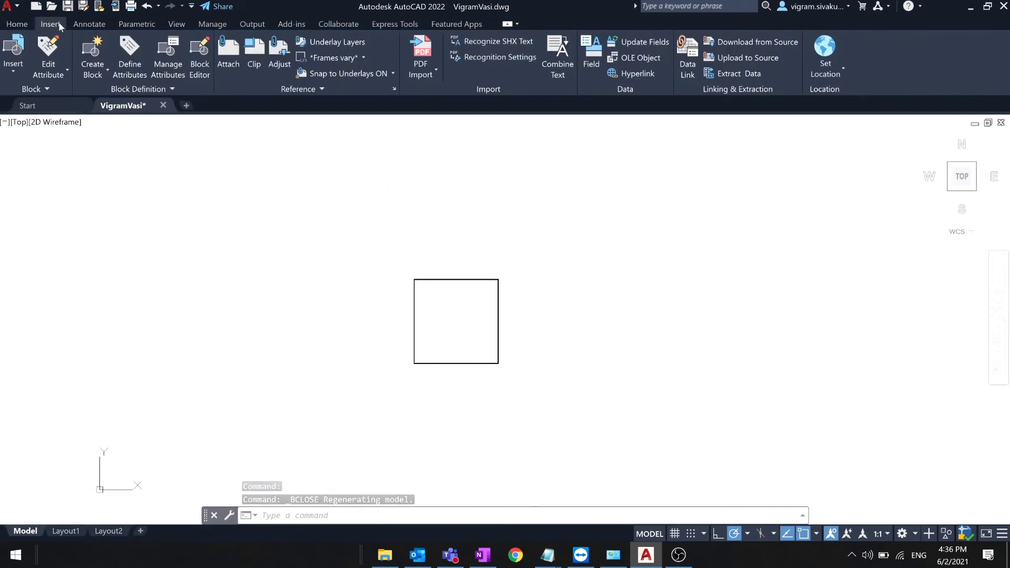
left_click(81, 90)
left_click(99, 122)
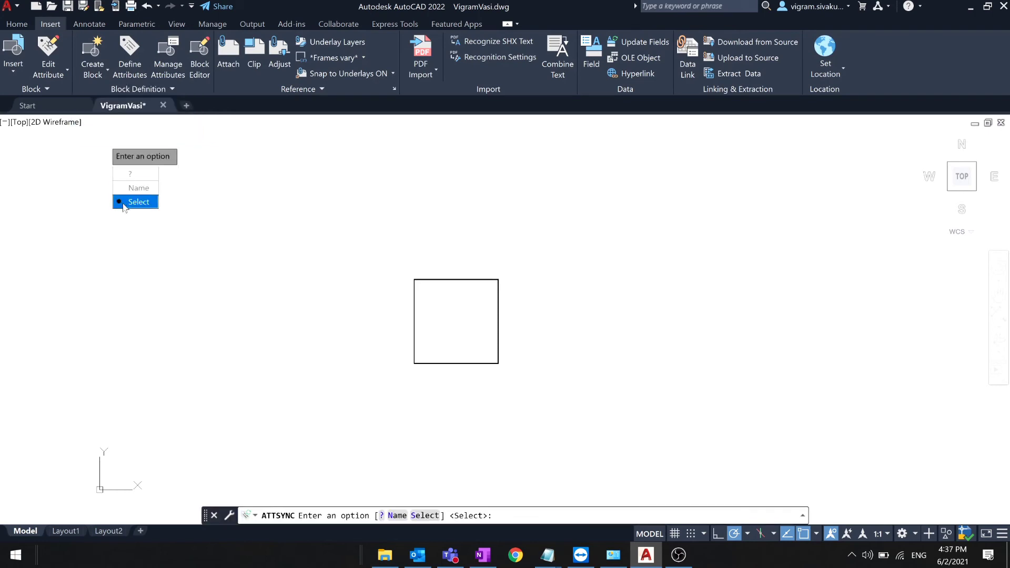
left_click(134, 204)
left_click(427, 279)
left_click(452, 311)
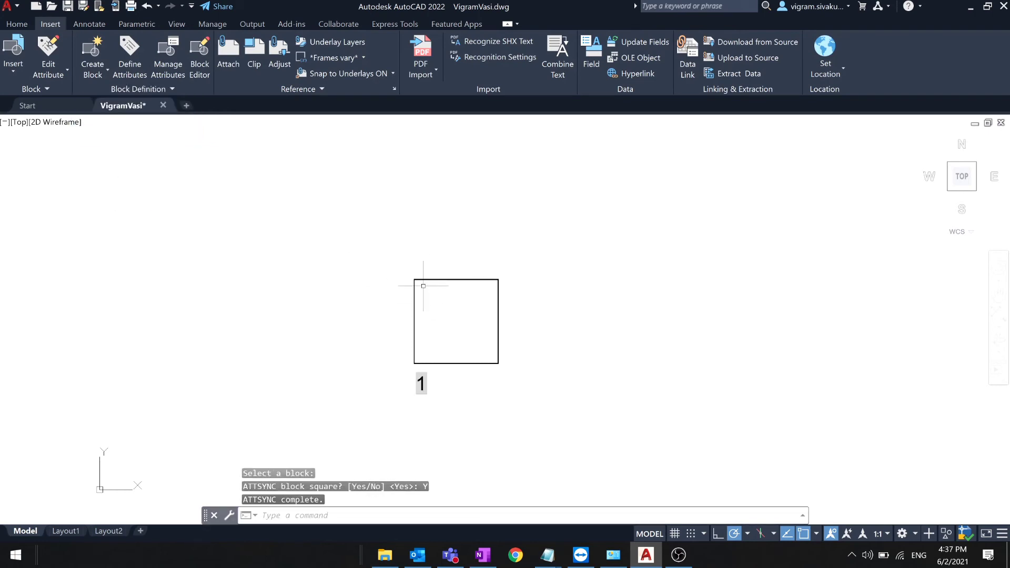
Make room on the right and select the square block.
middle_click_drag(557, 361, 363, 326)
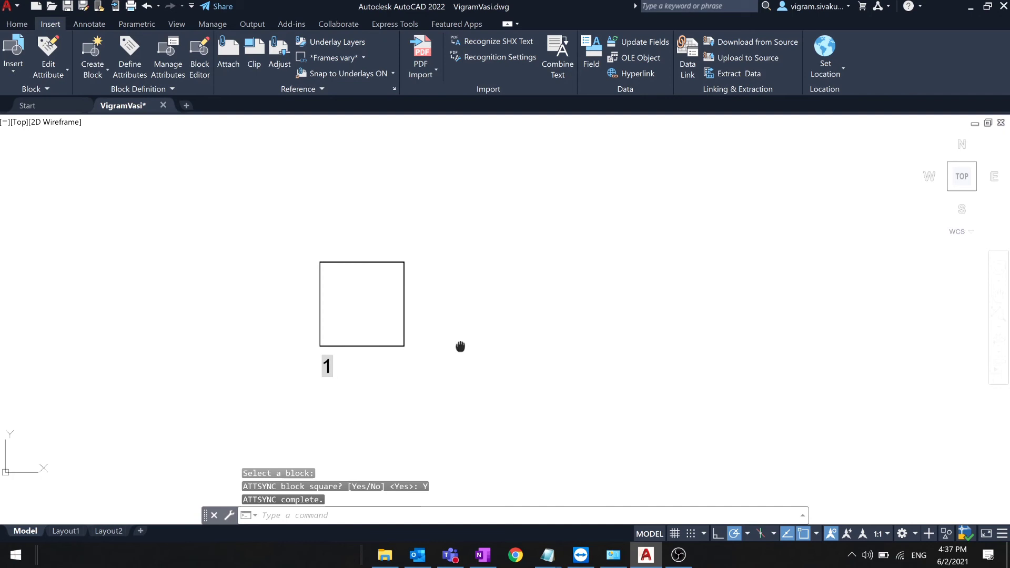
left_click(354, 308)
left_click(293, 263)
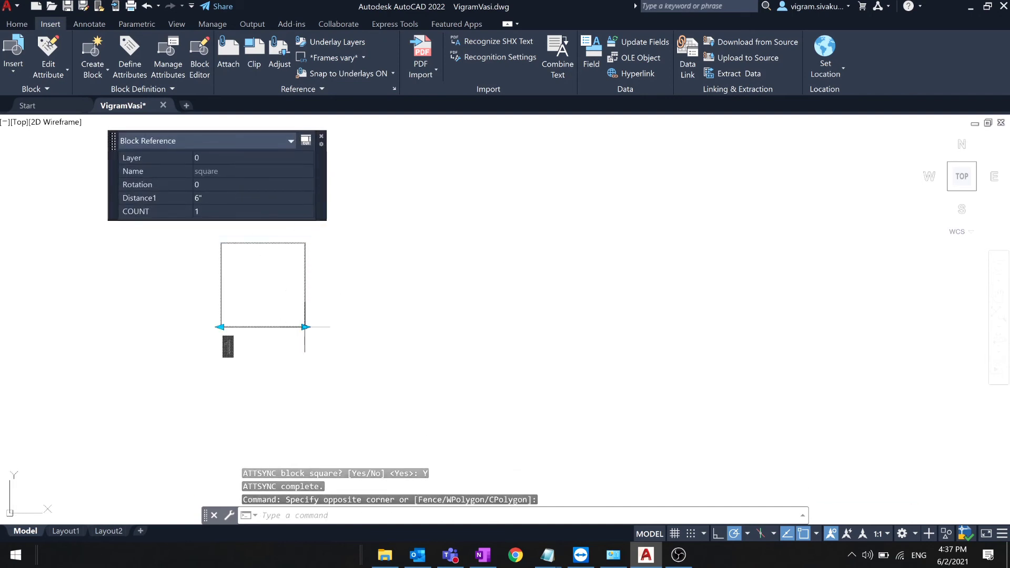
Stretch the block's grip out to six squares and regenerate so the count shows 6.
left_click(305, 326)
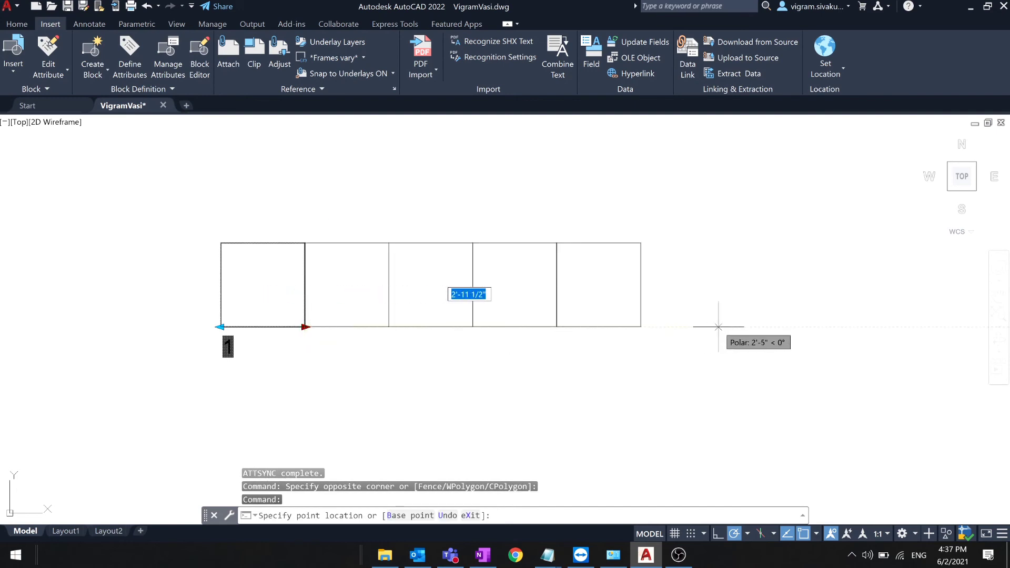
left_click(744, 326)
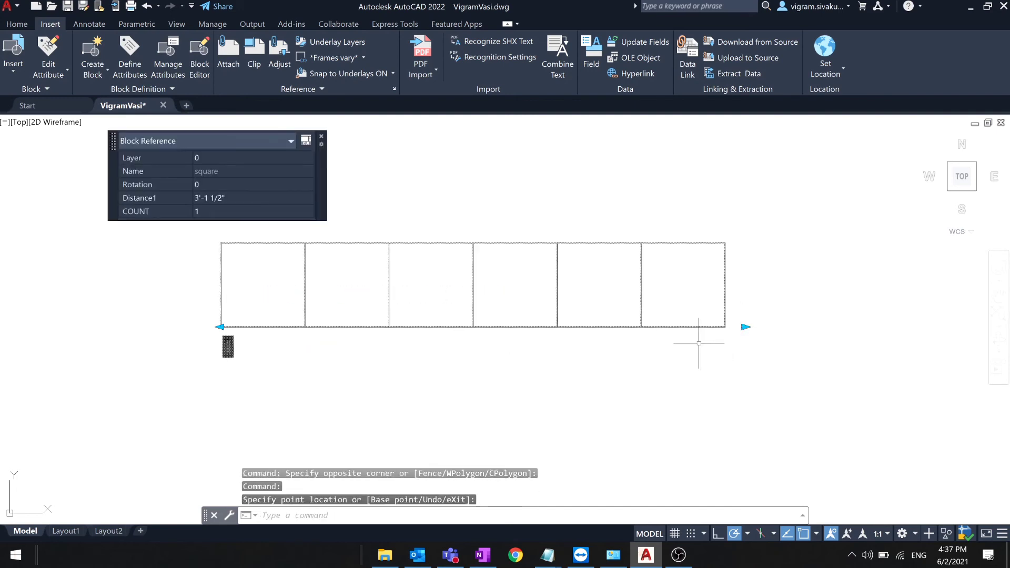
key("Escape")
type("RE")
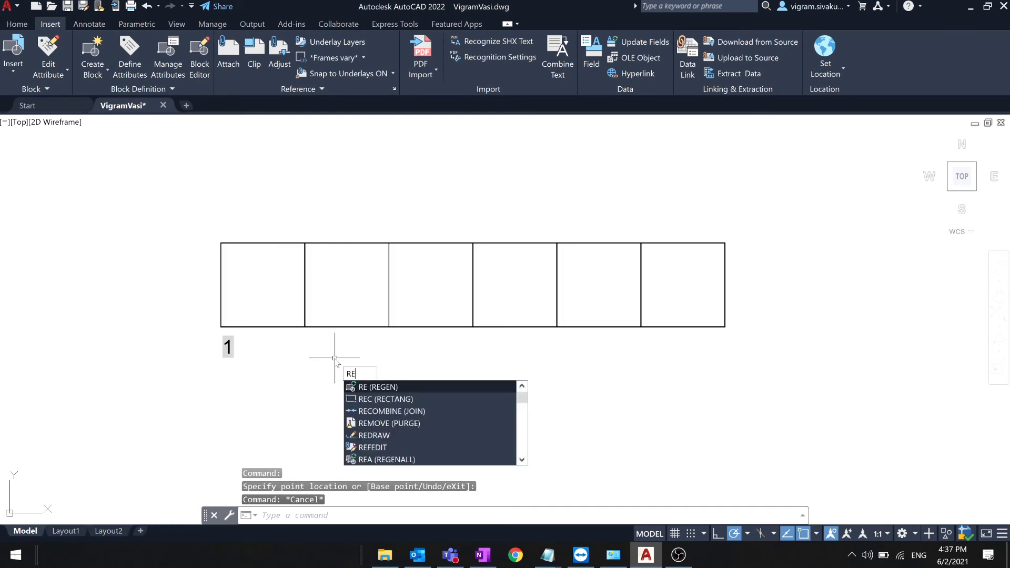
key("Return")
scroll(464, 277, "up", 2)
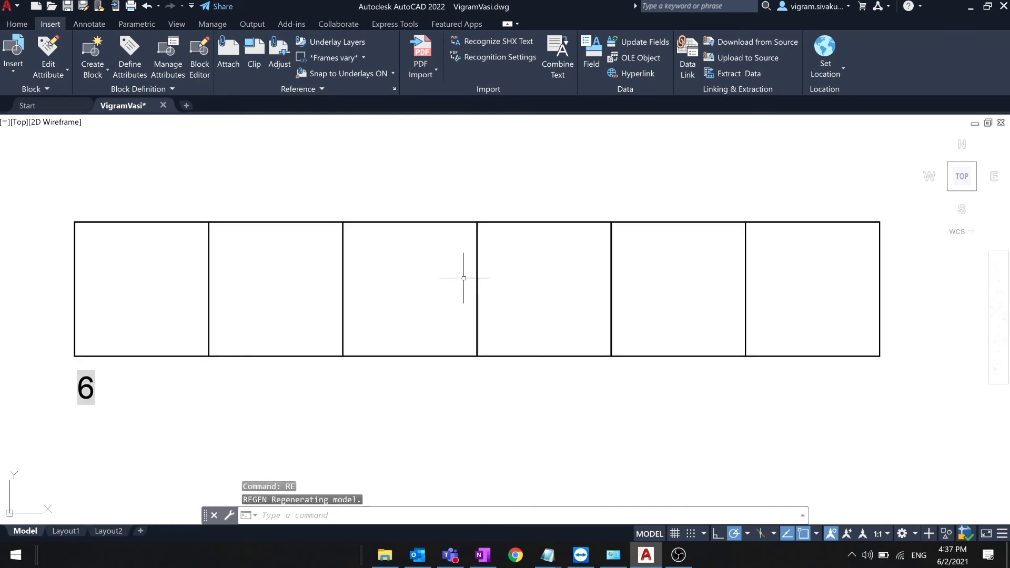
Reselect the block, shrink it to three squares, and regenerate so the count shows 3.
left_click(632, 414)
left_click(602, 281)
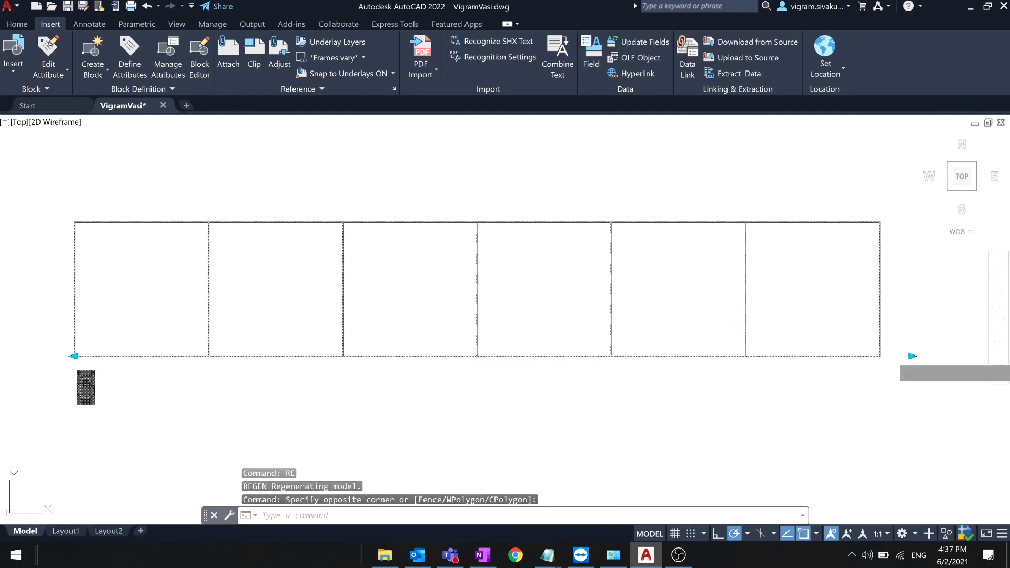
left_click(909, 356)
left_click(490, 393)
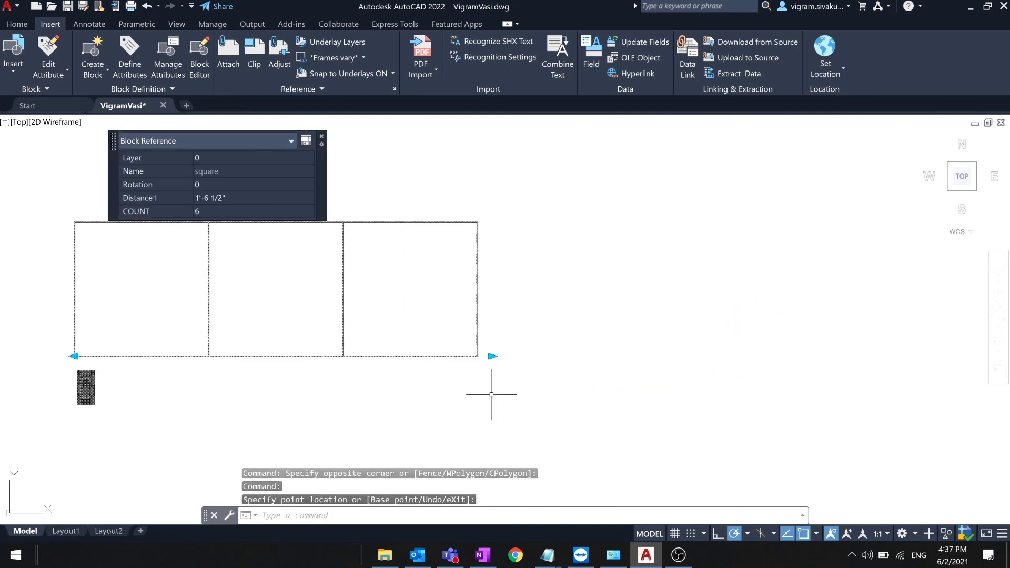
key("Escape")
type("RE")
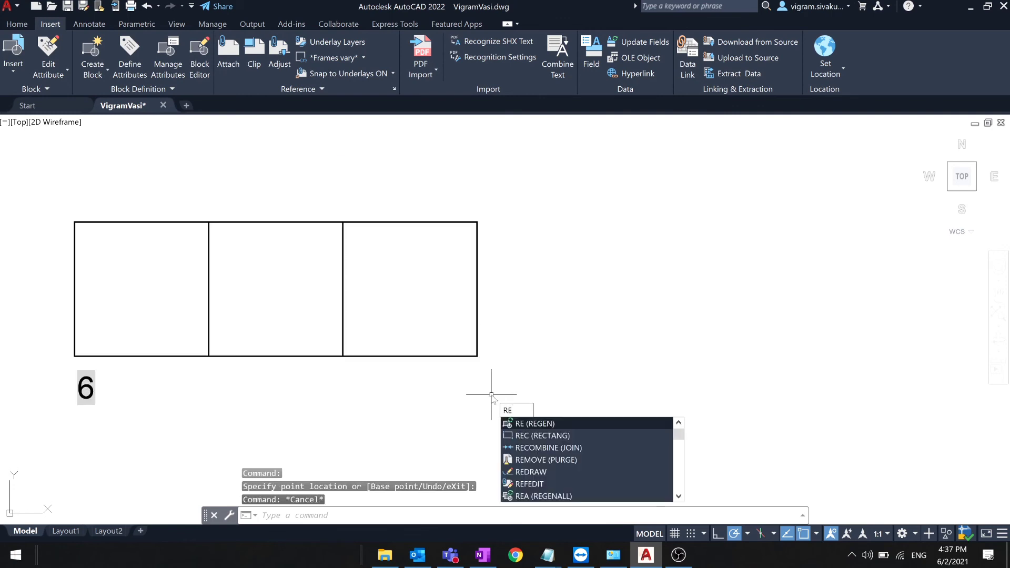
key("Return")
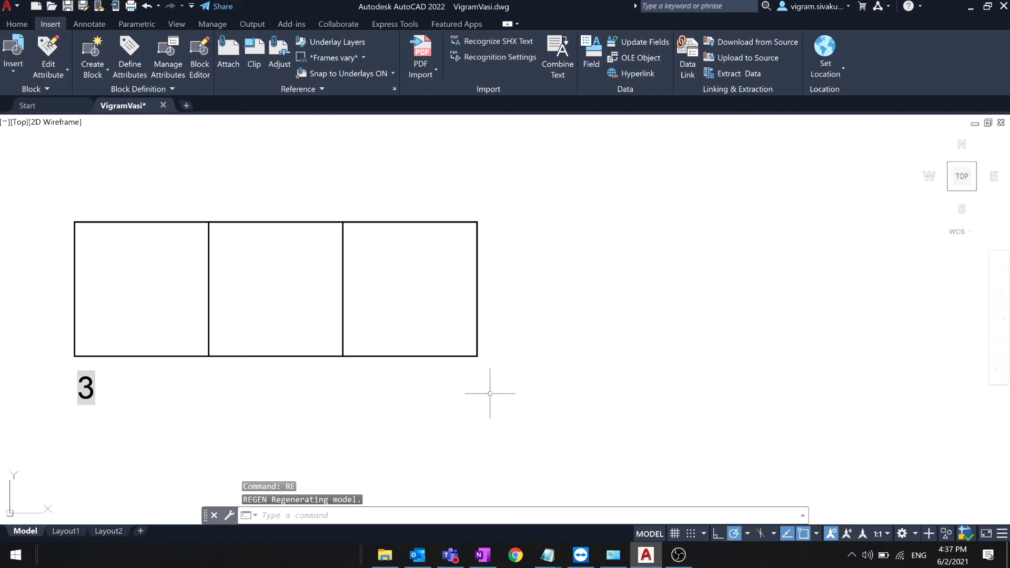